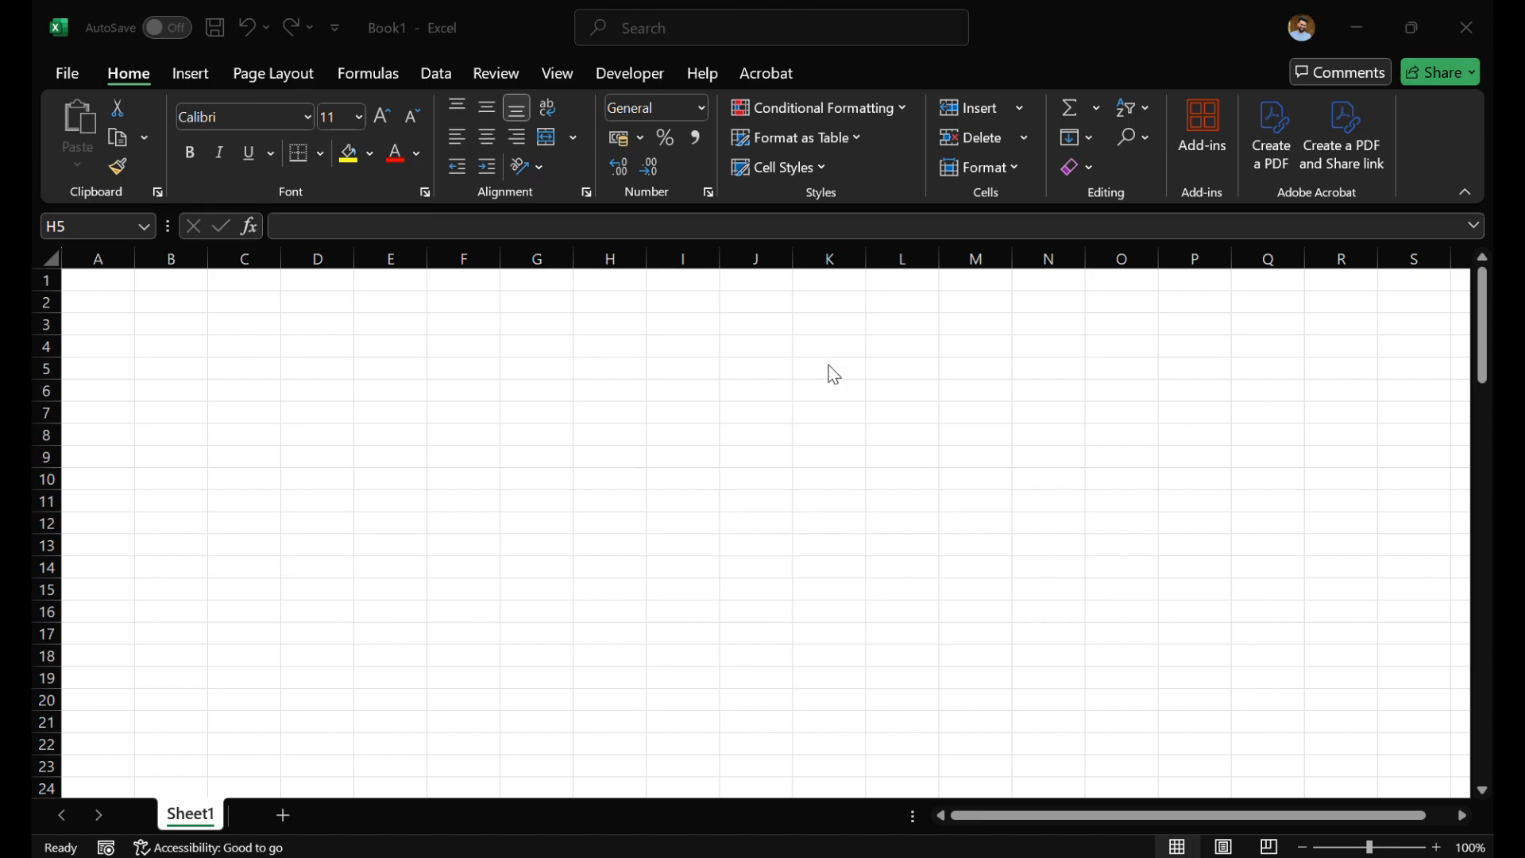
Step: Enter the heading Data in cell A1 and the formula =RANDBETWEEN(1,100) in cell A2
click(95, 281)
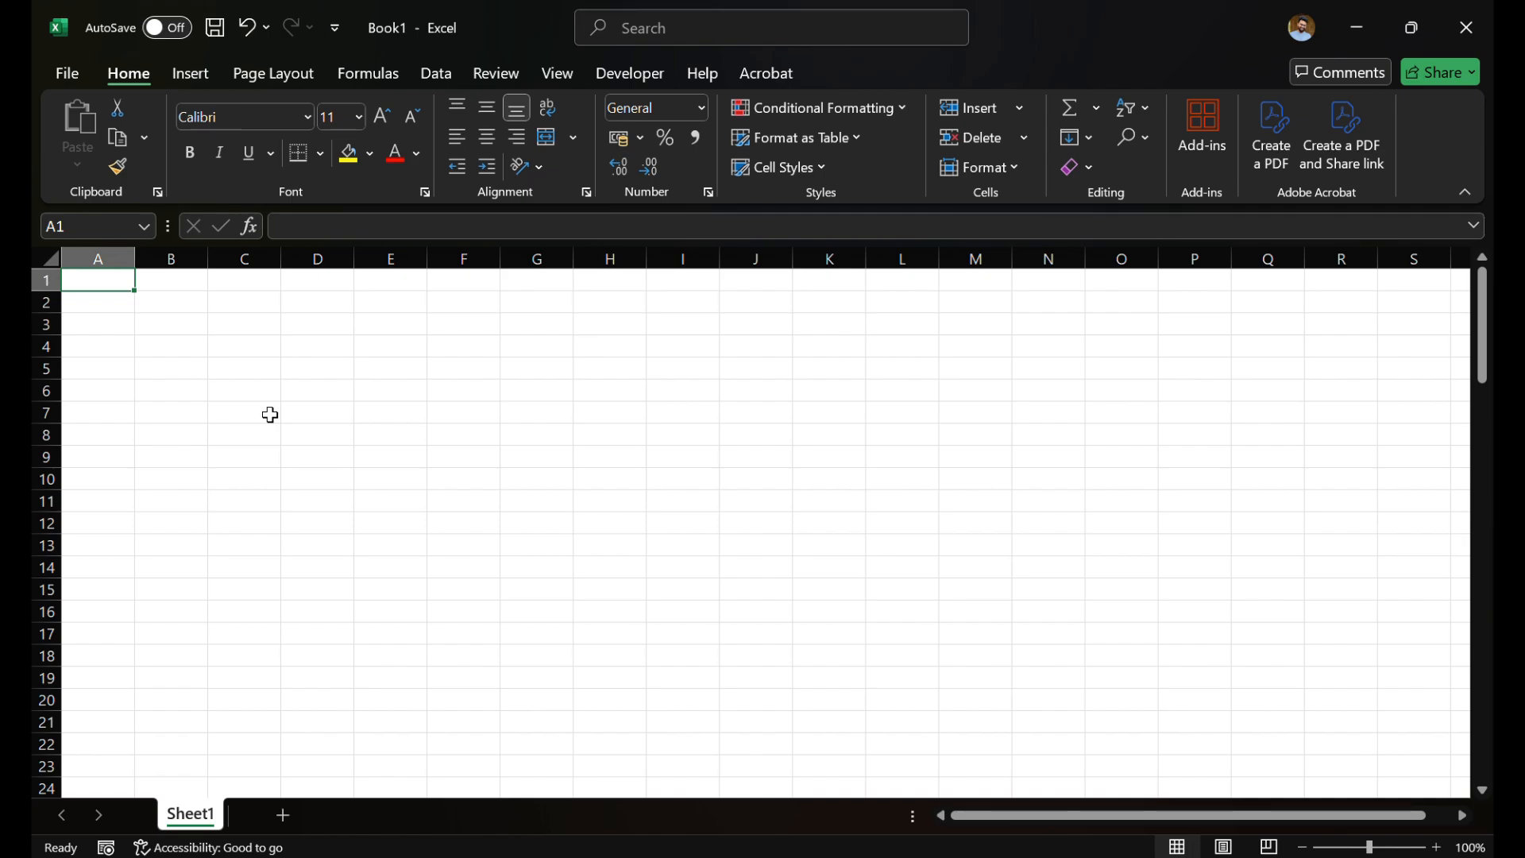
text(D)
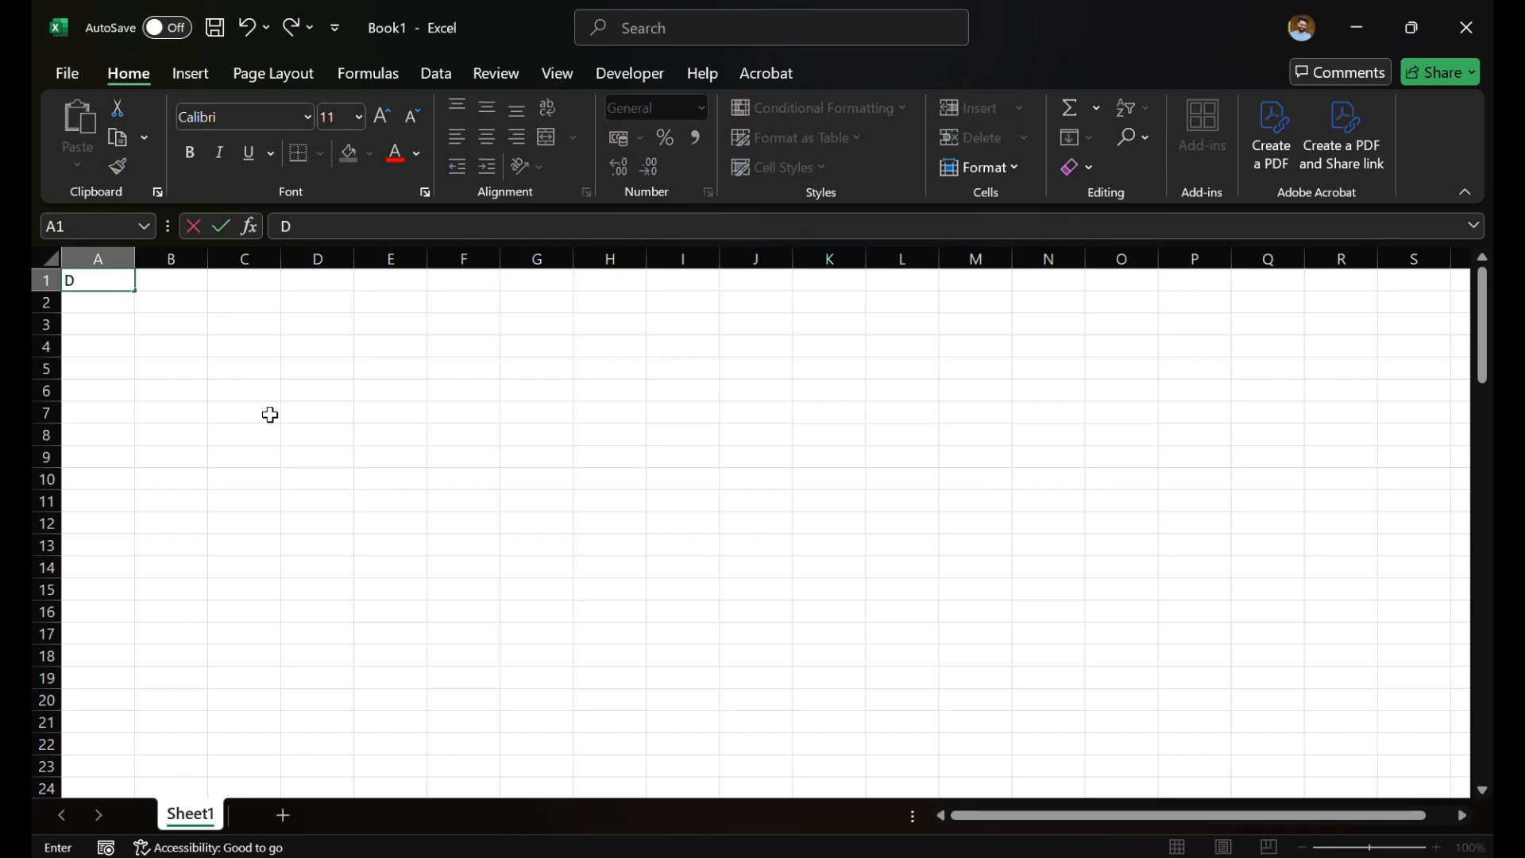
text(ata)
key(Return)
text(=)
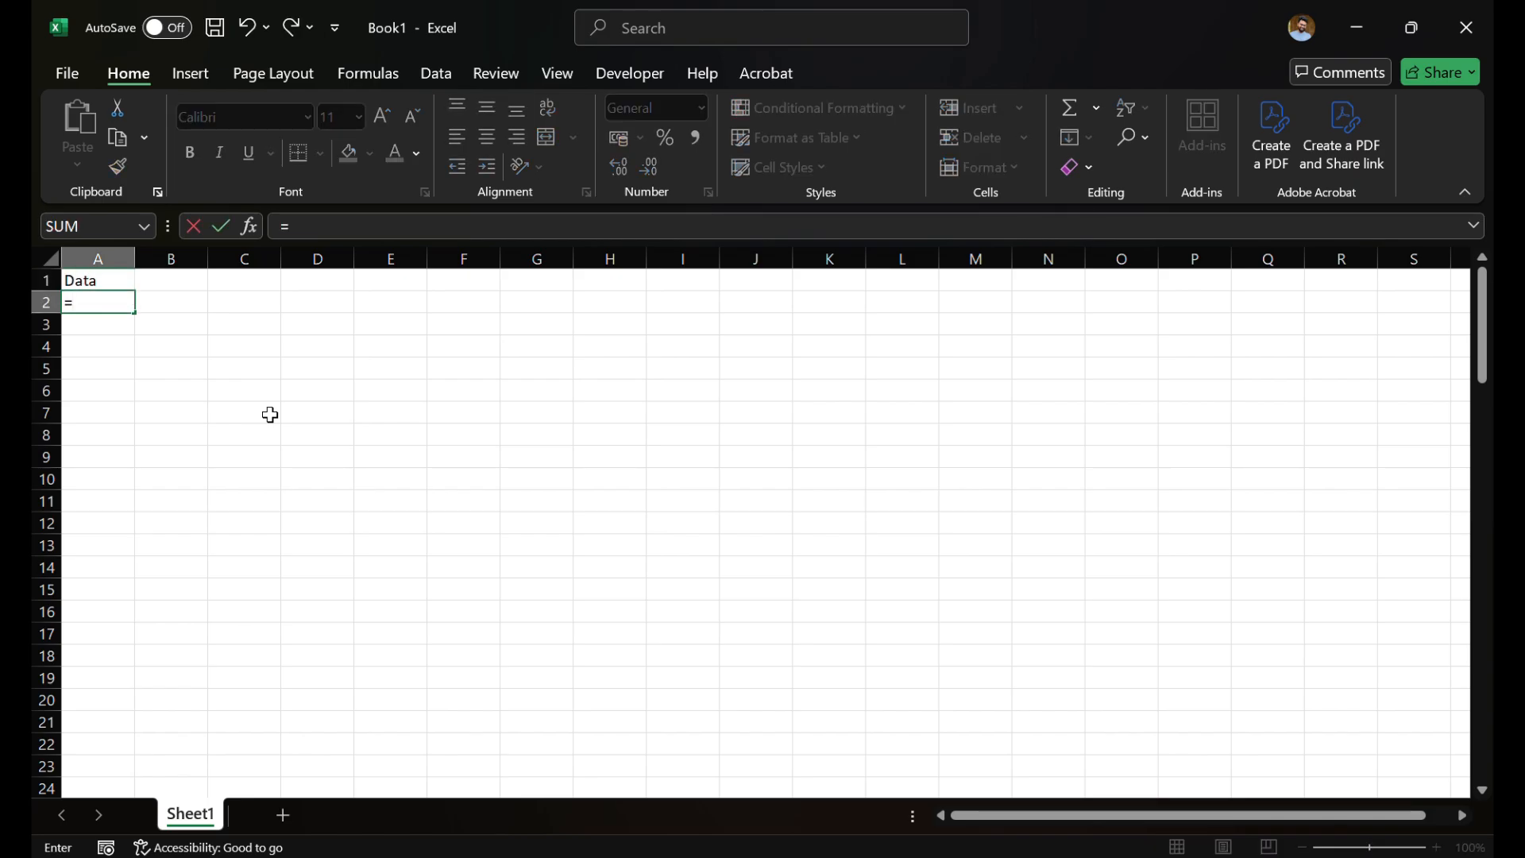
text(RANDBET)
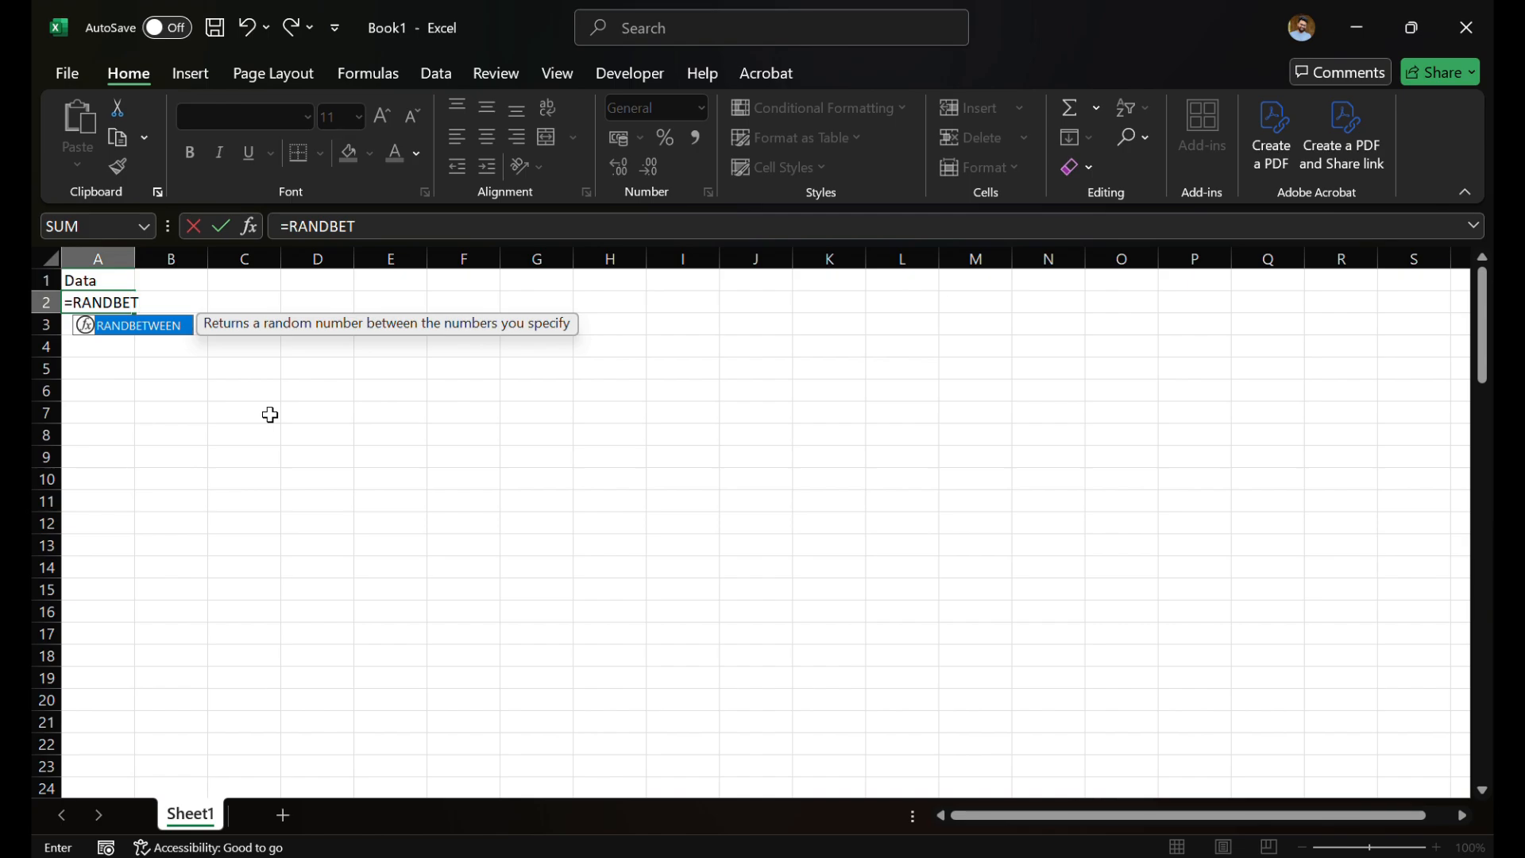
text(WEEN(1,100)
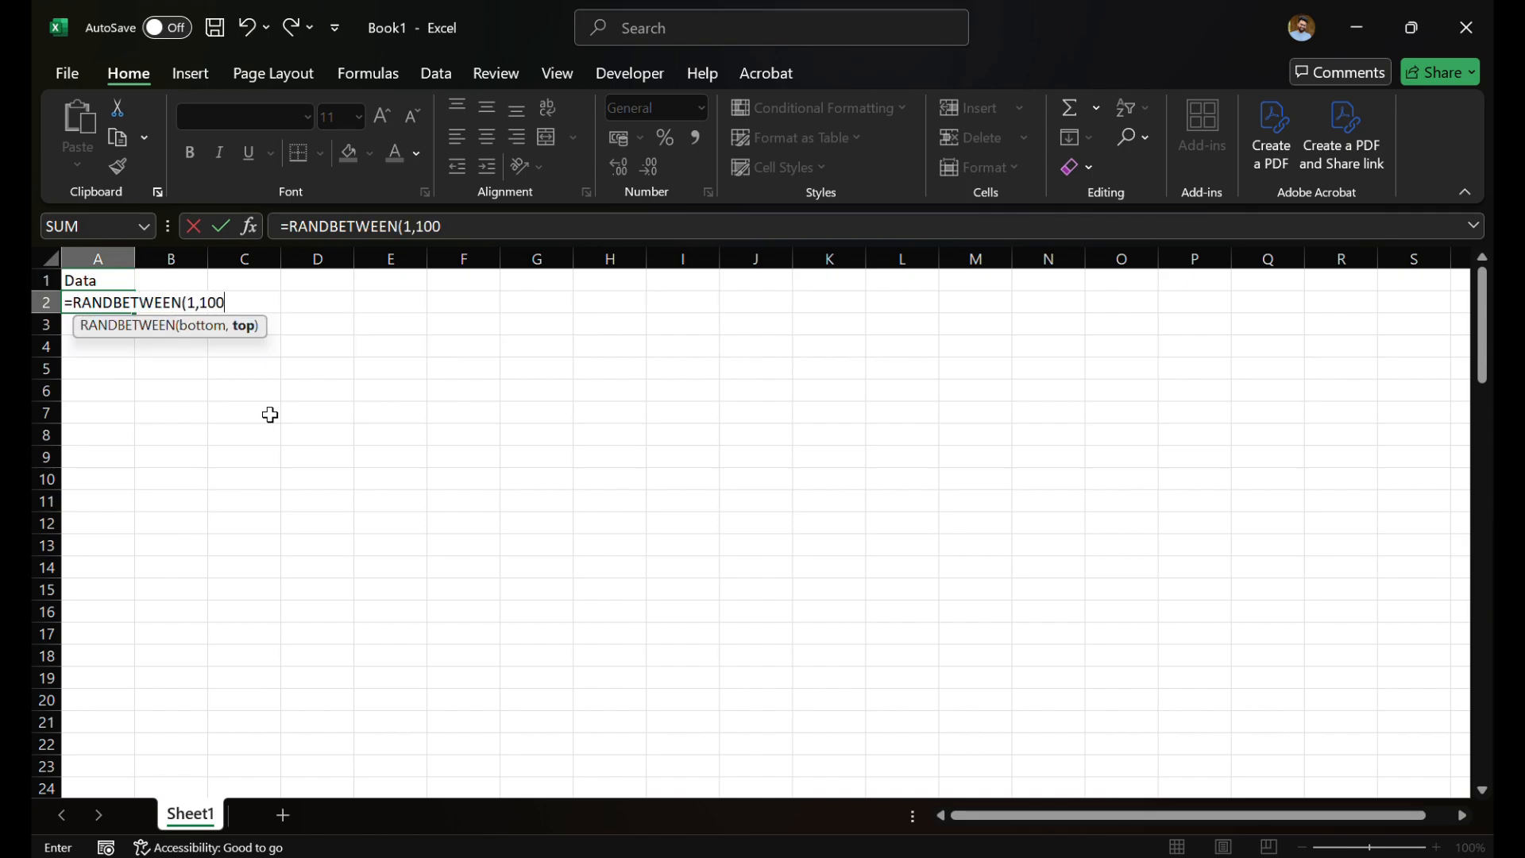
key(Return)
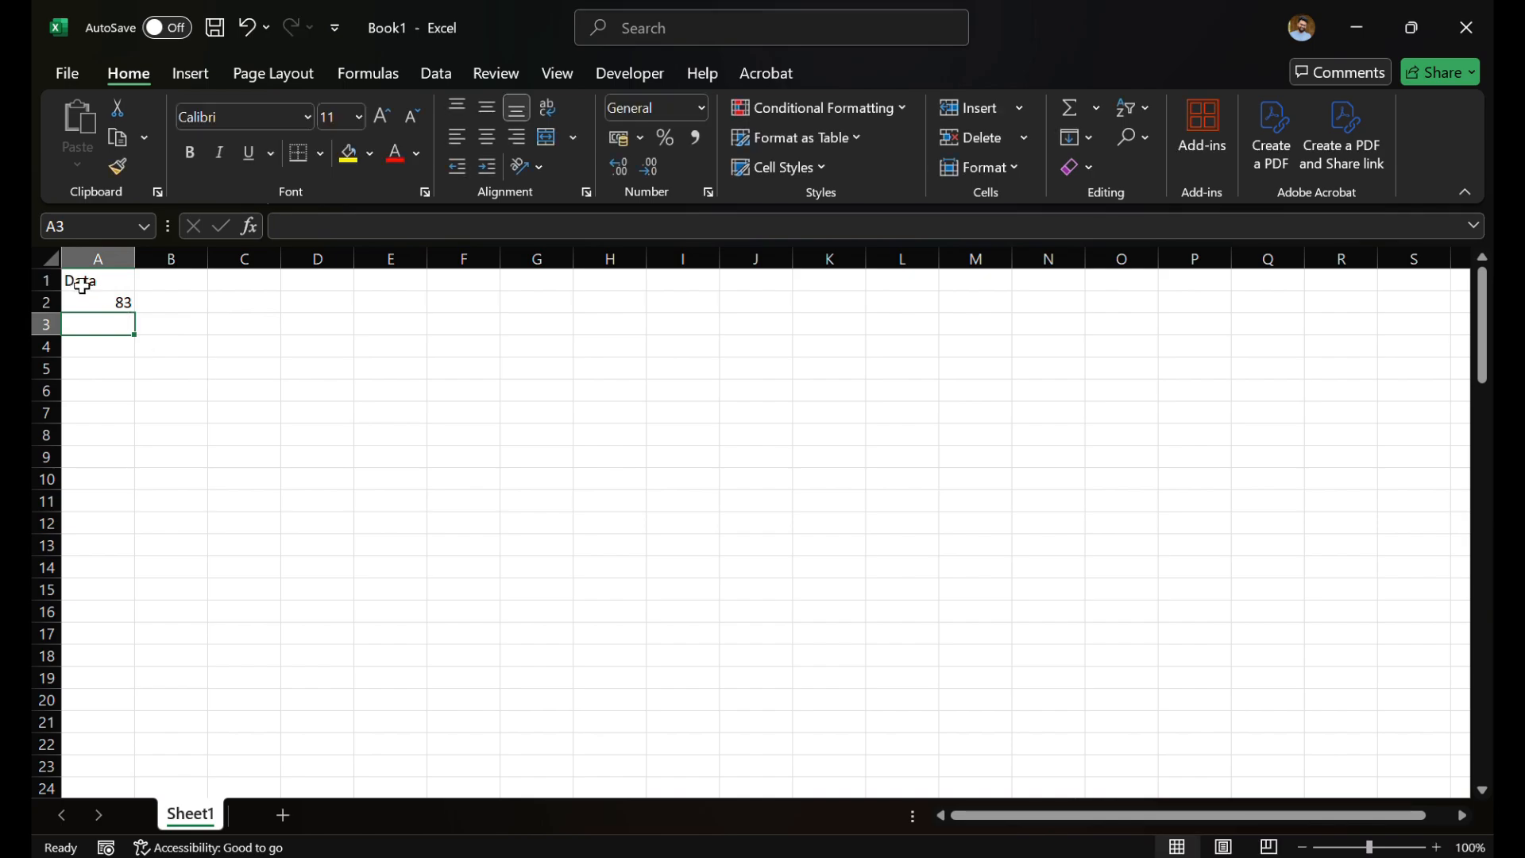
Step: Fill the random-number formula from A2 down the Data column to row 89
click(88, 298)
drag(116, 307, 138, 314)
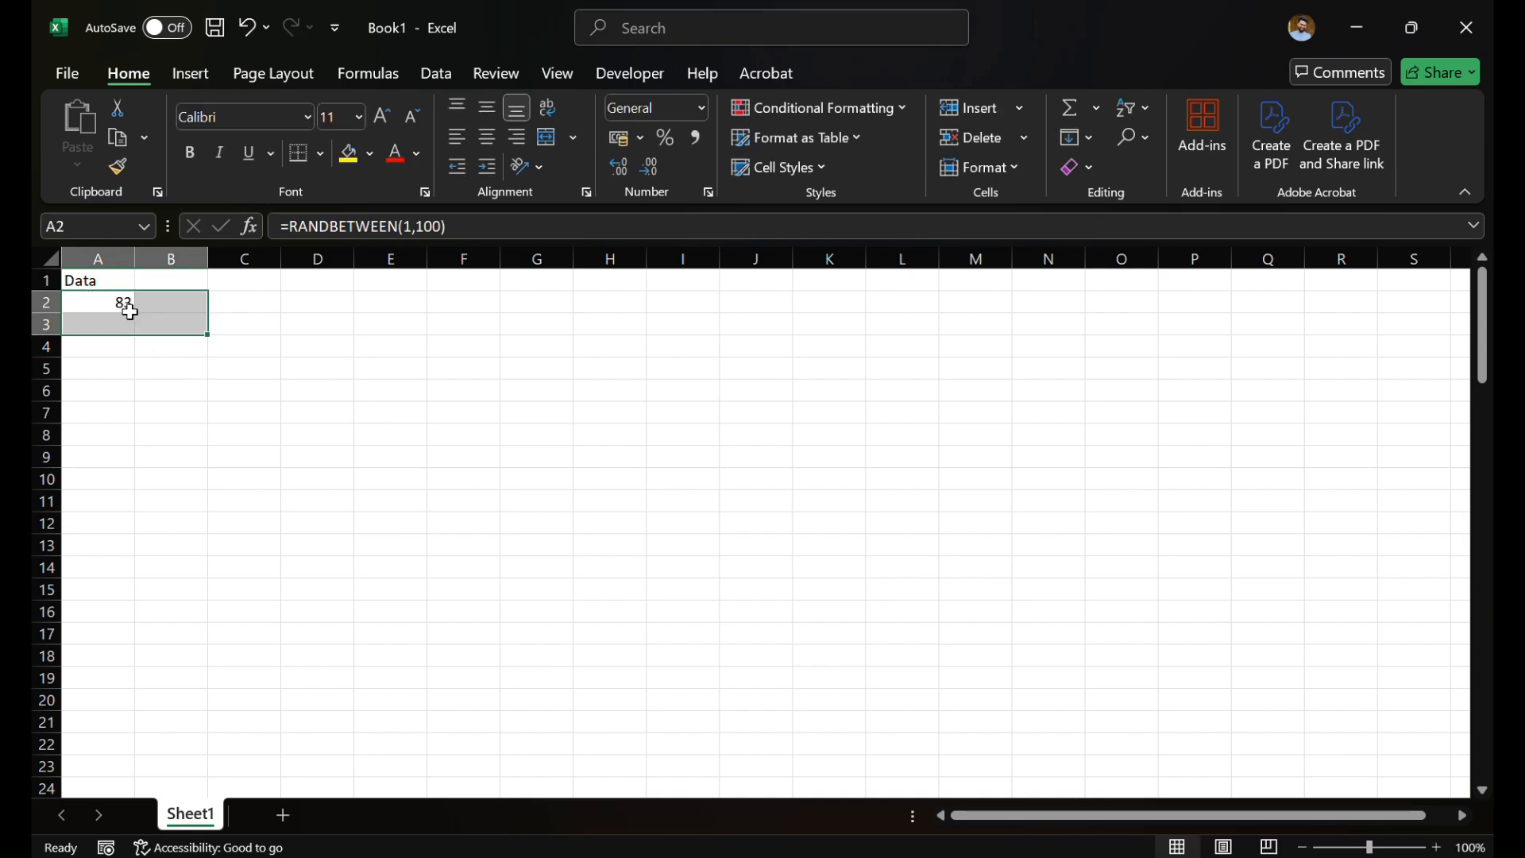
click(120, 306)
drag(133, 313, 116, 660)
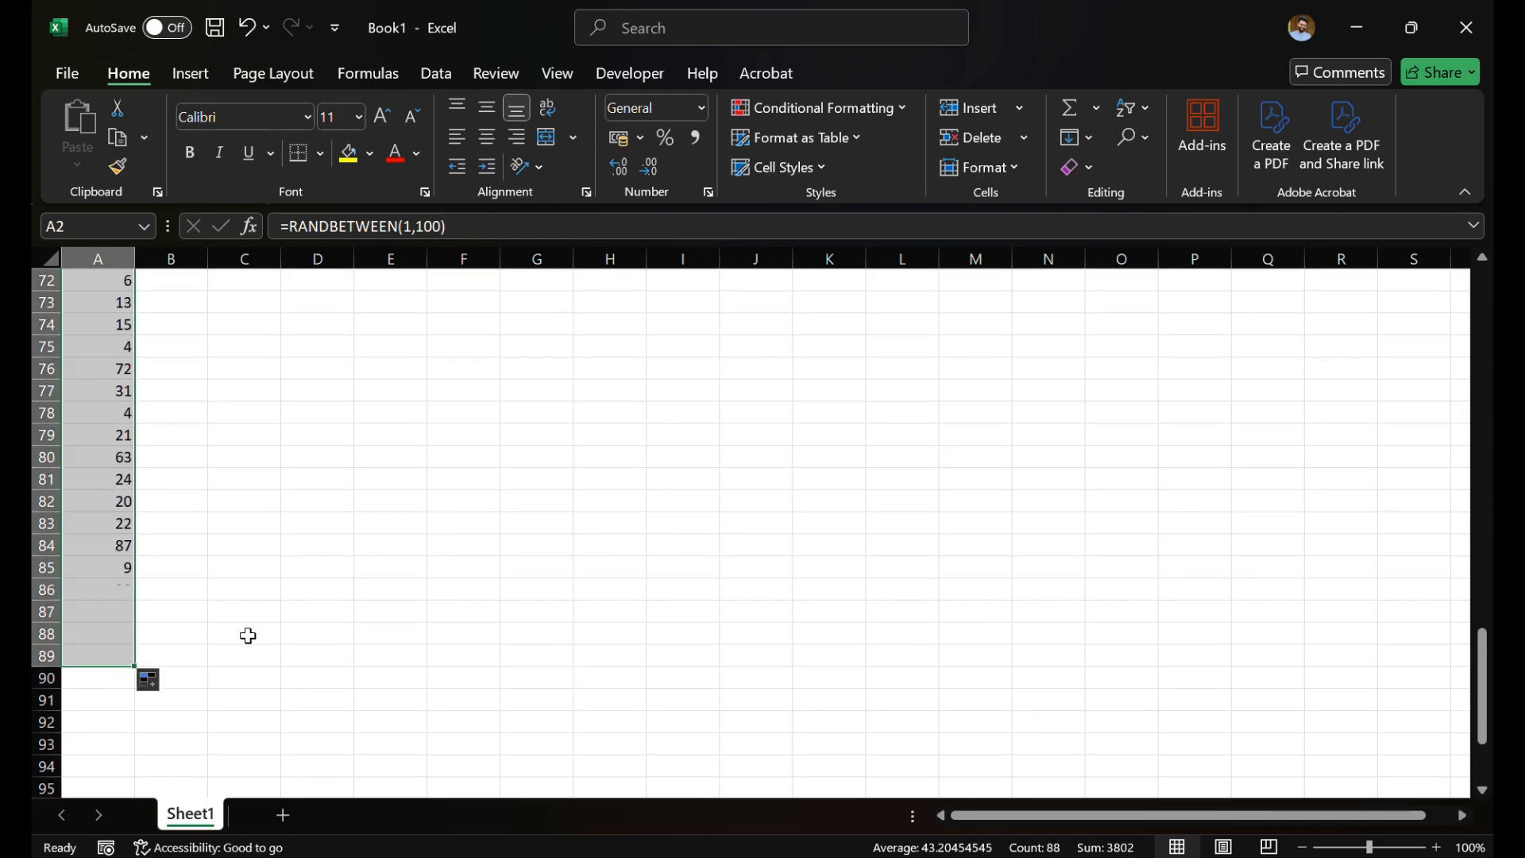
scroll(387, 614, up, 18)
scroll(387, 614, up, 5)
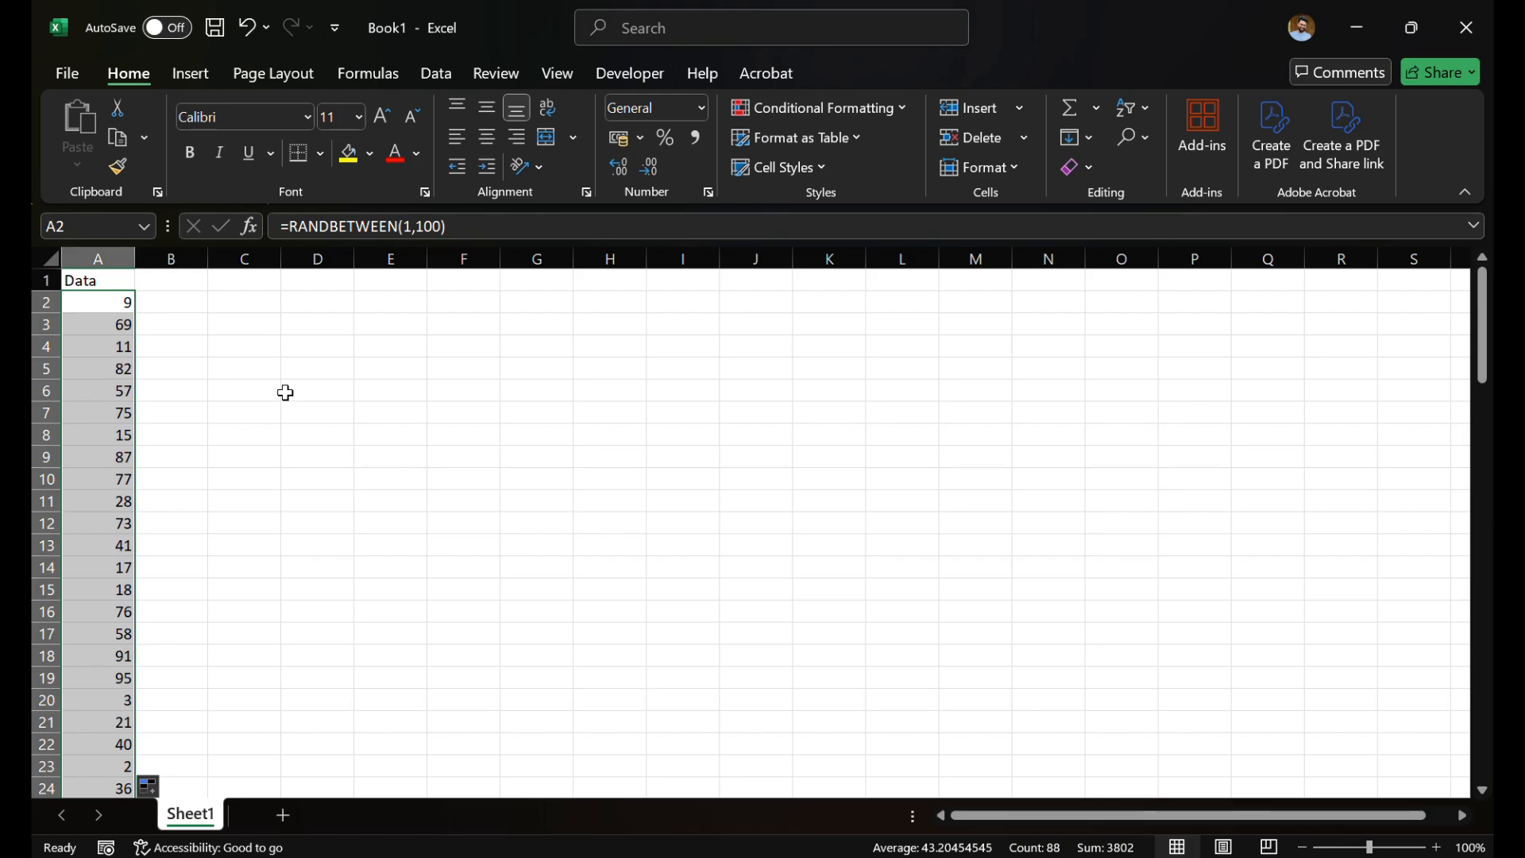
Step: Convert the random formulas in A2:A89 to fixed numbers by copying them and pasting as values in place
key(ctrl+c)
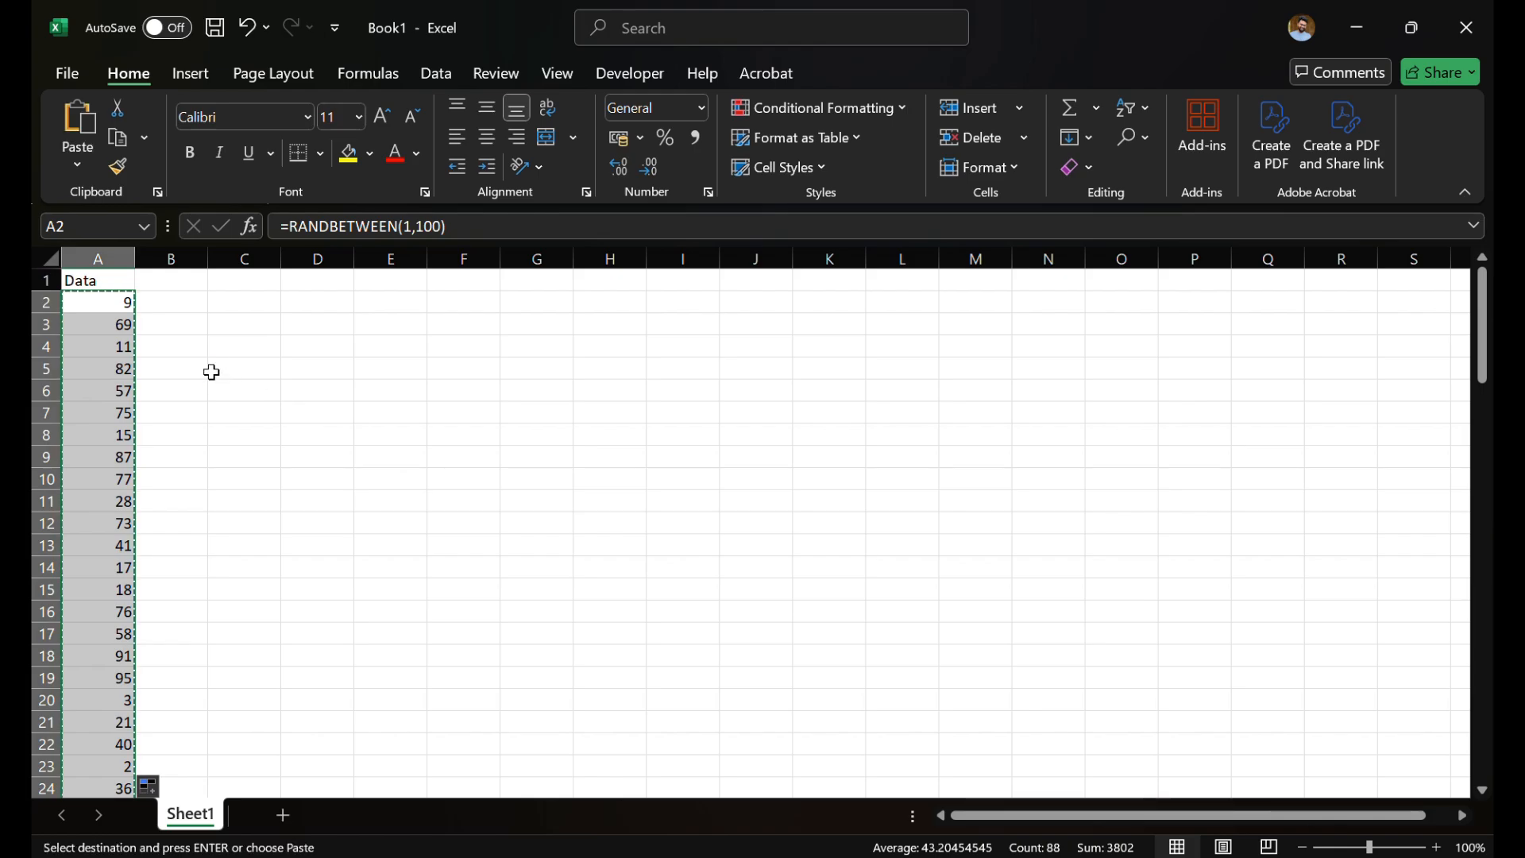
right_click(116, 317)
click(203, 283)
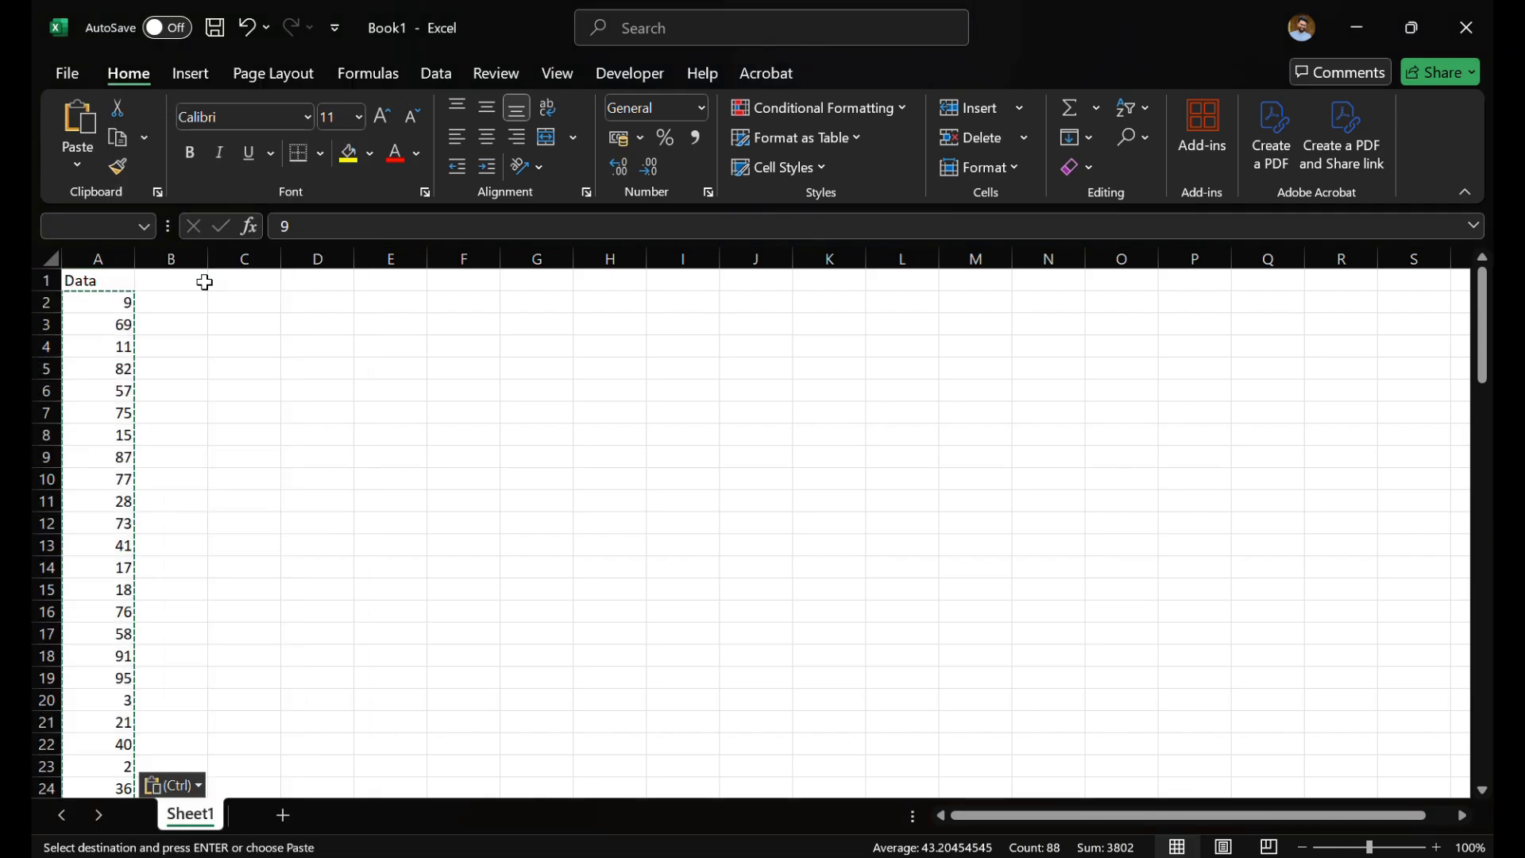
click(260, 300)
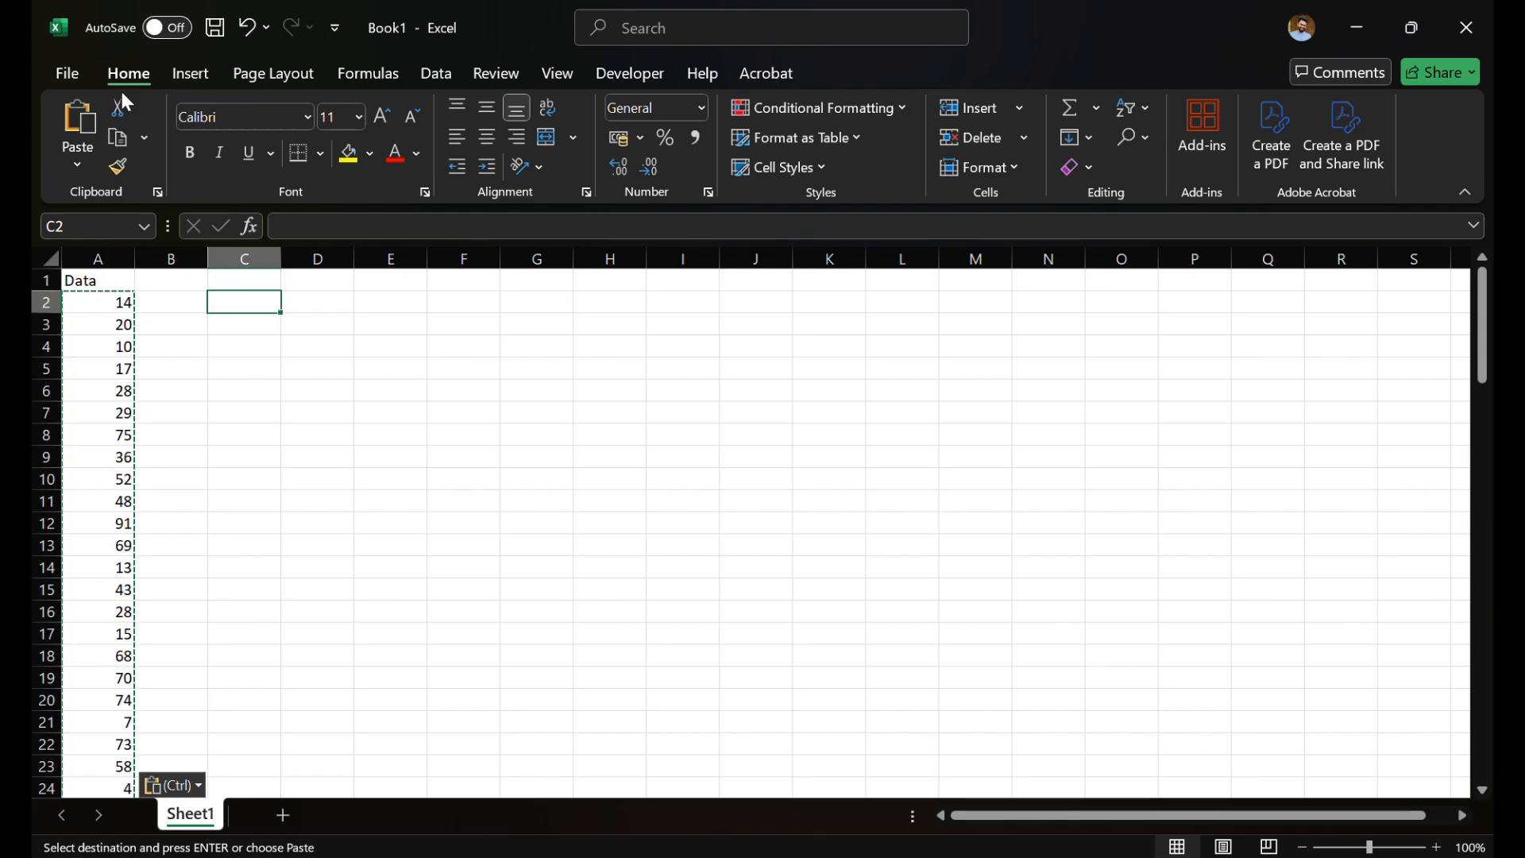
Step: Insert the recommended Histogram chart based on the numbers in A2:A89
click(213, 72)
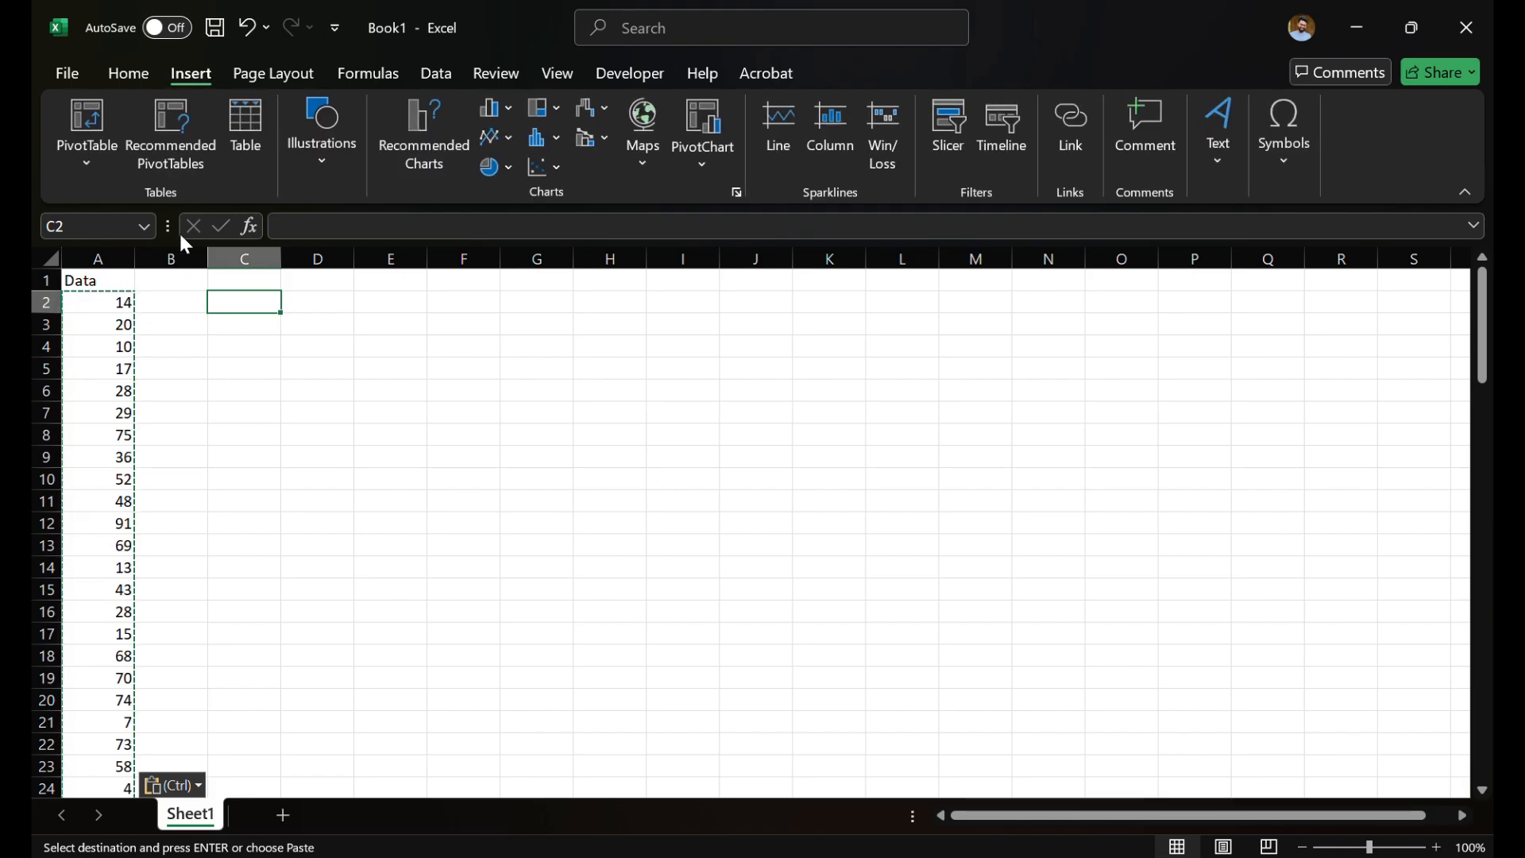
click(130, 305)
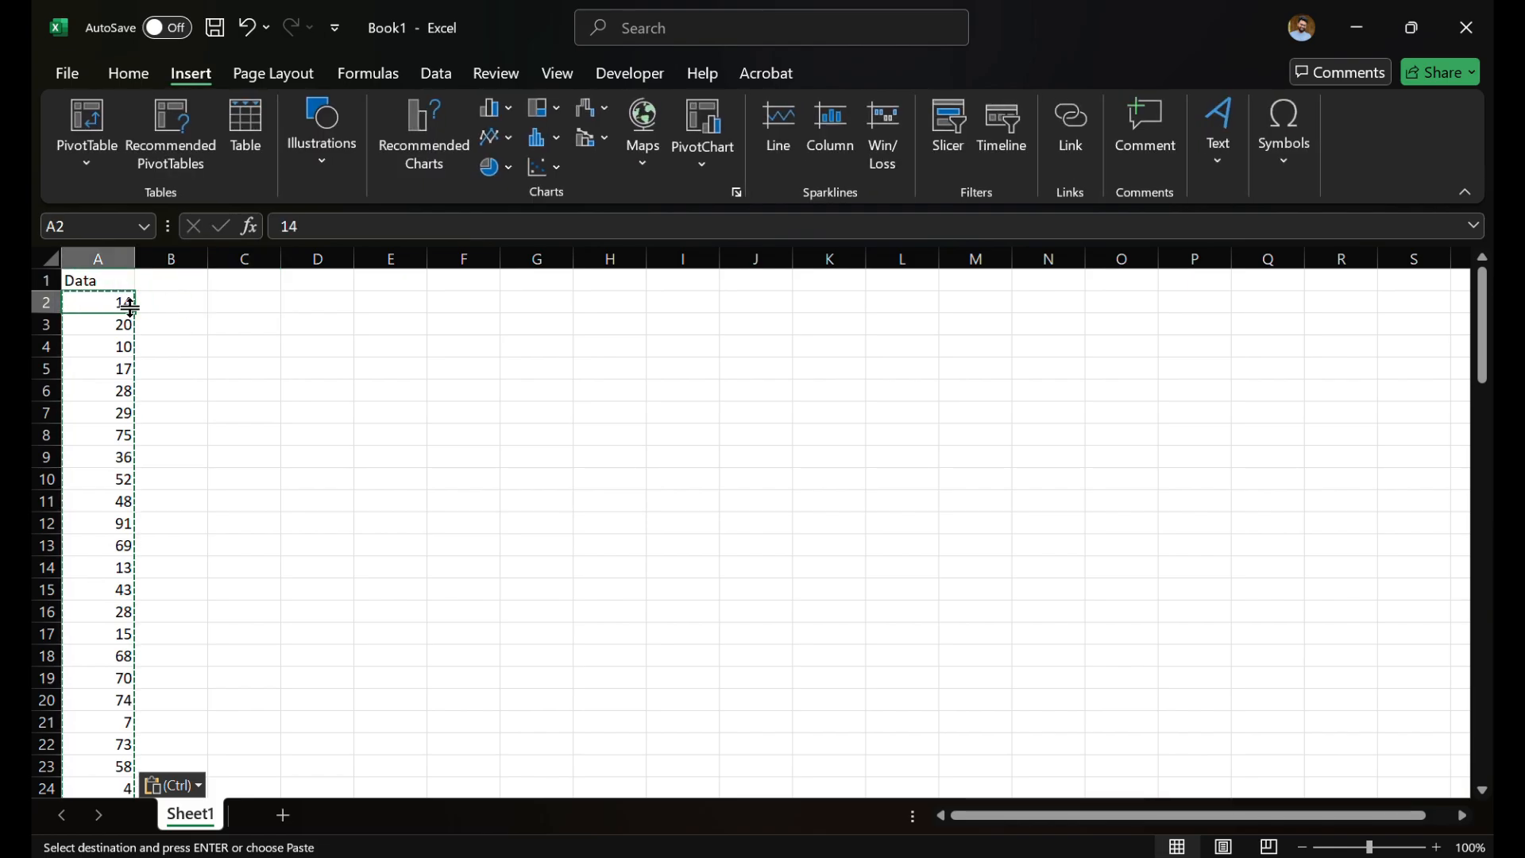
key(ctrl+shift+Down)
click(425, 139)
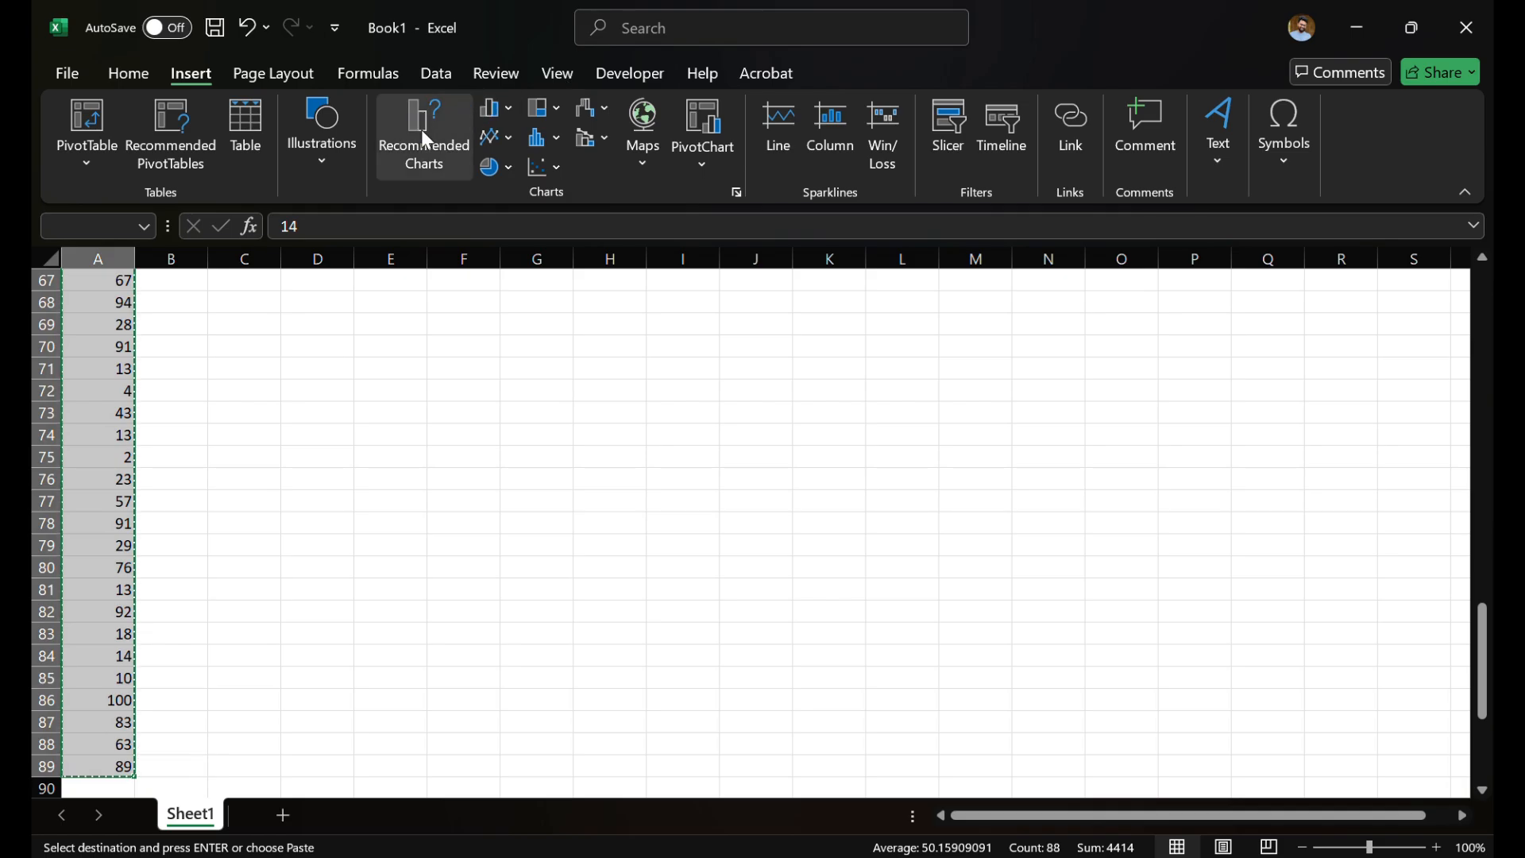
click(483, 494)
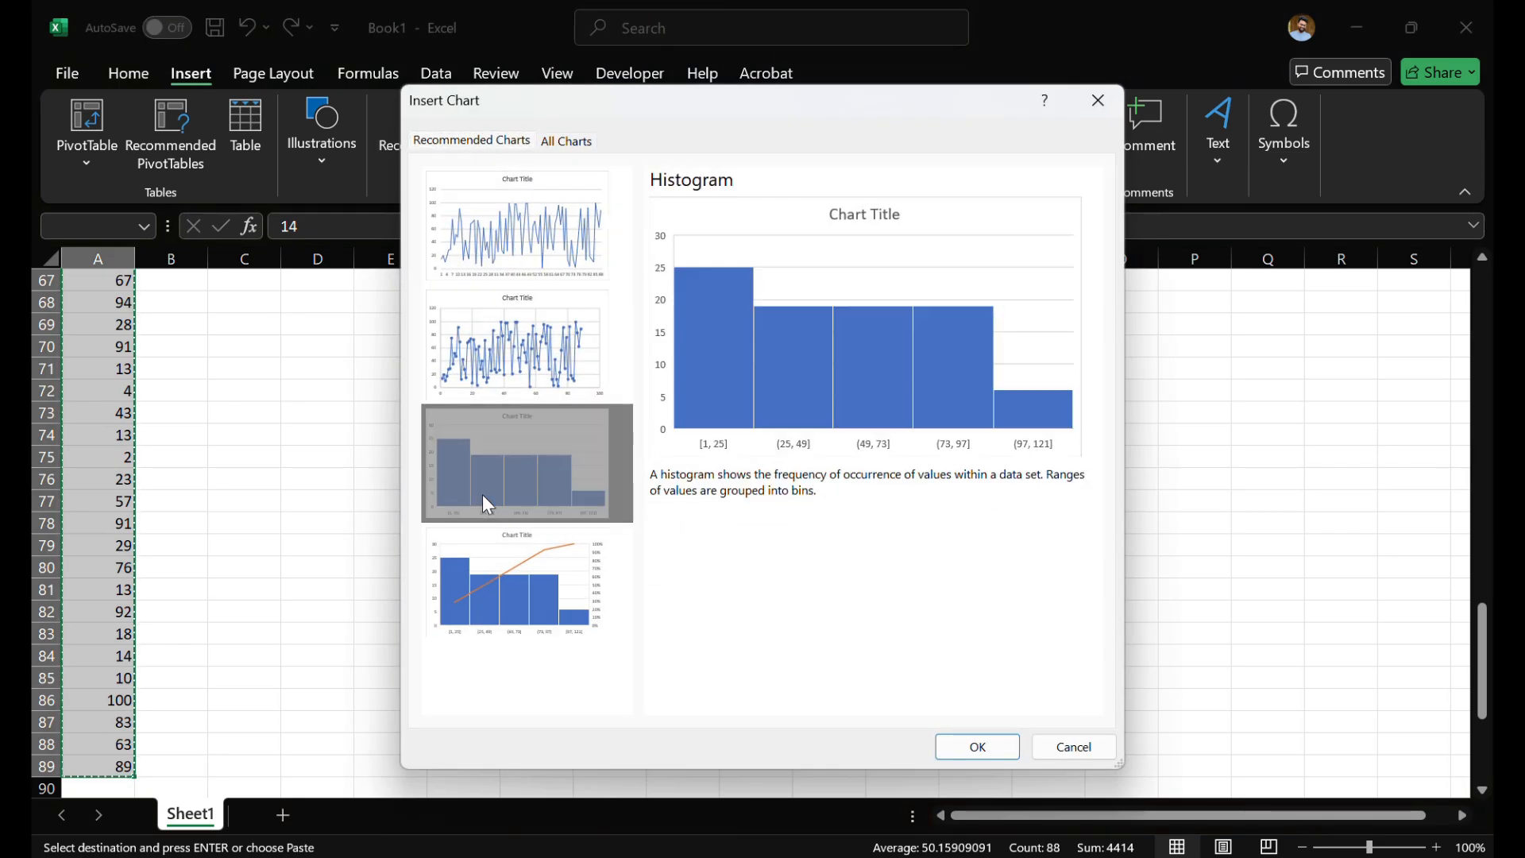
click(957, 749)
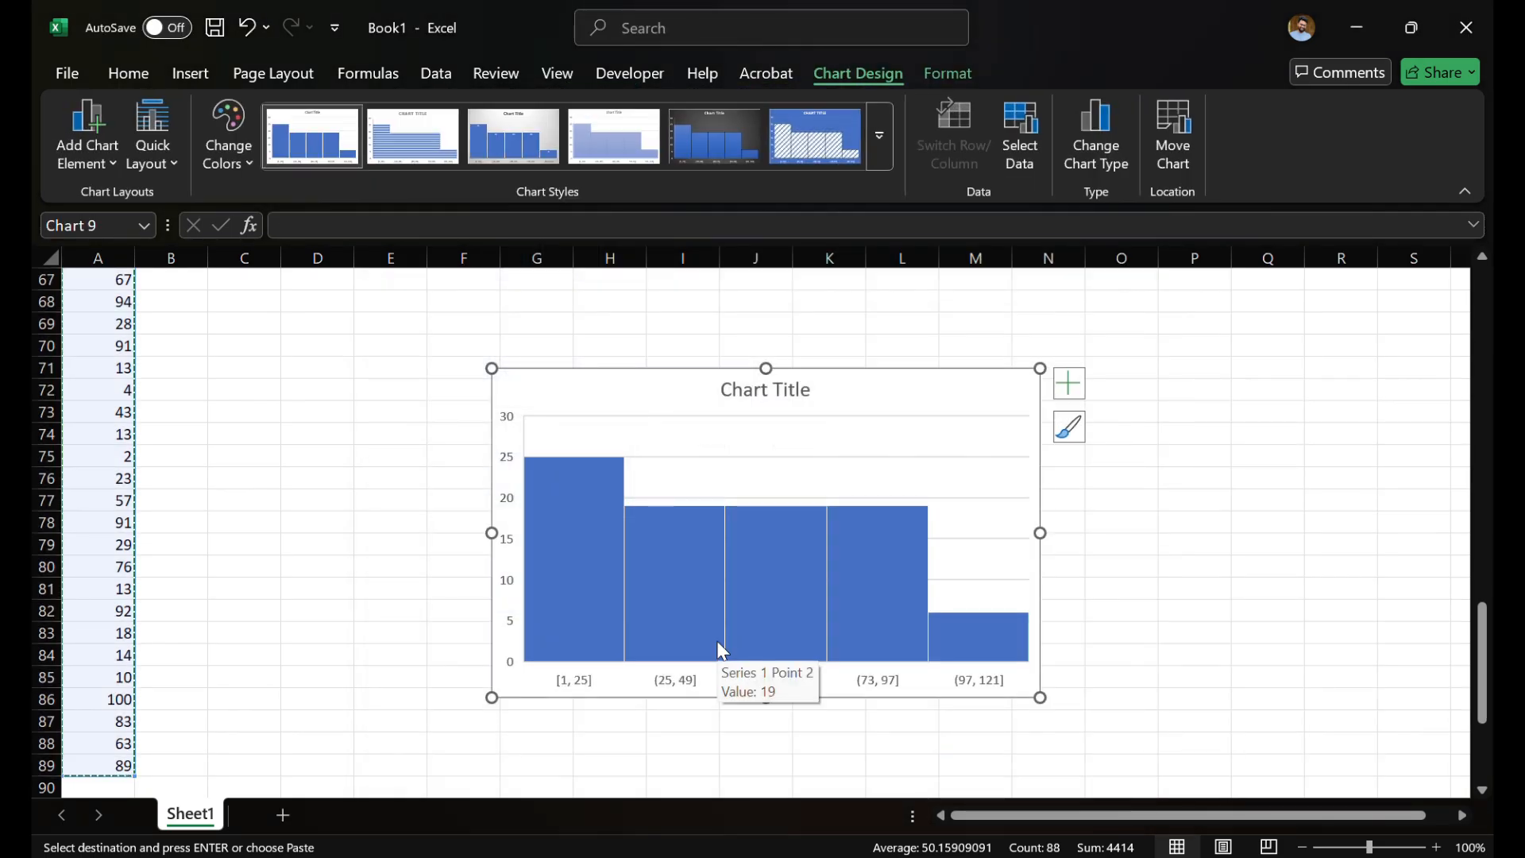
Step: Move the histogram up beside the start of the data, with its upper corner at cell G5
key(ctrl+z)
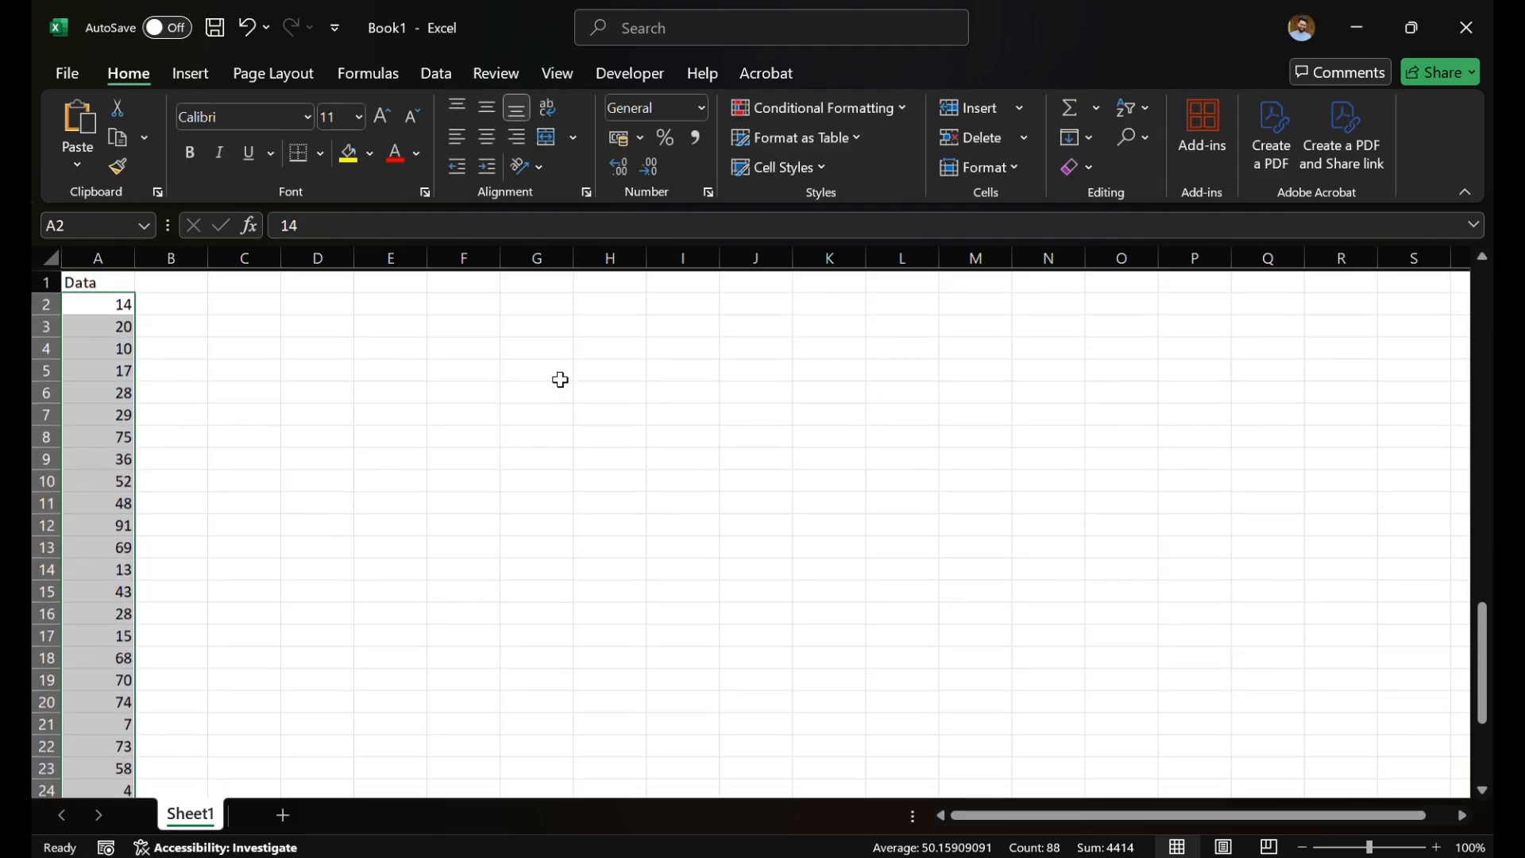
click(550, 365)
key(ctrl+v)
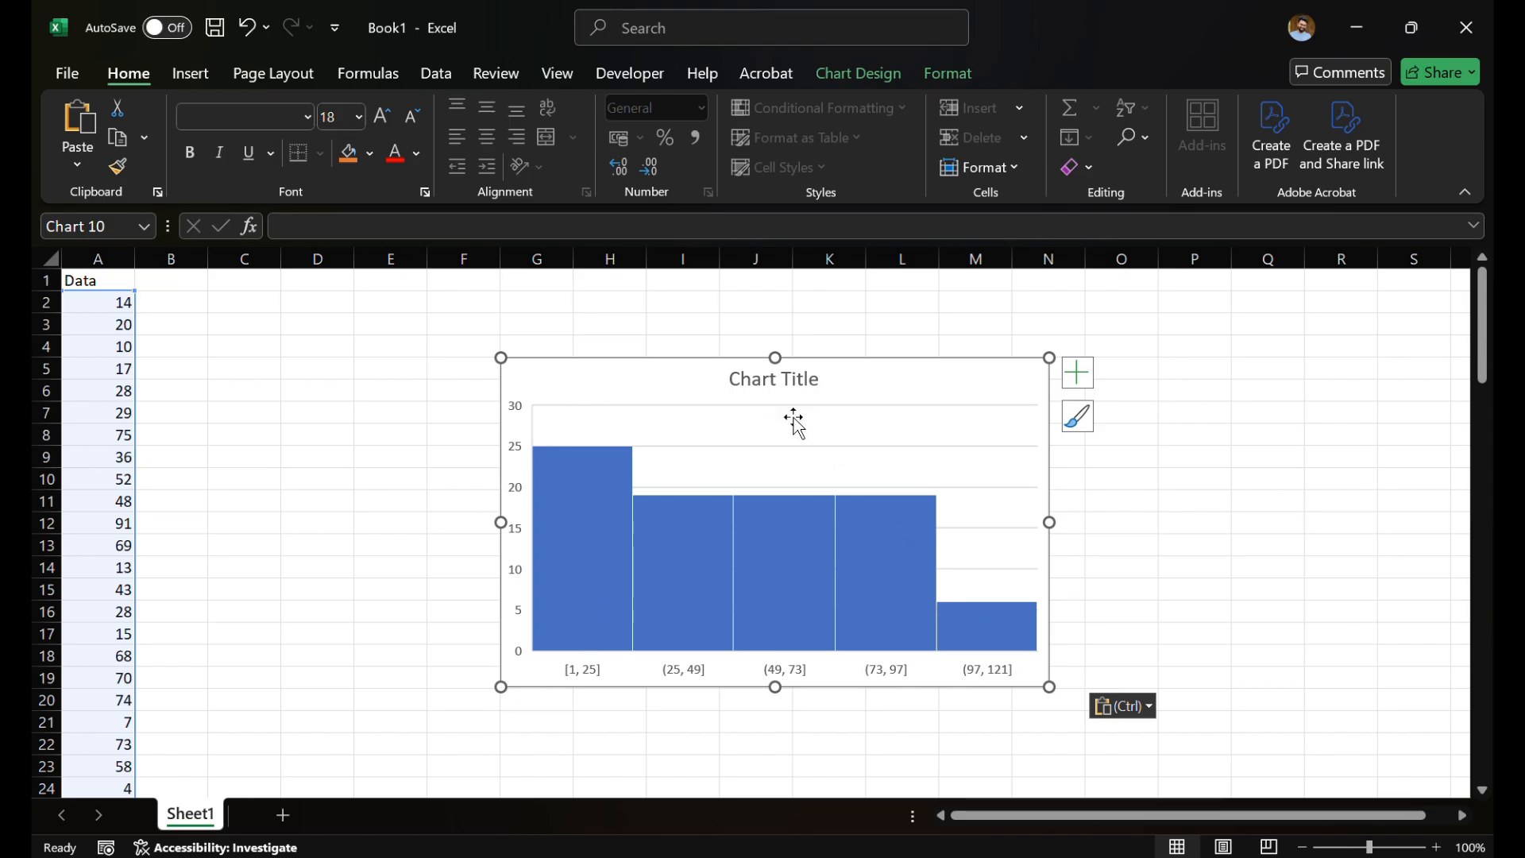
mouse_move(538, 656)
click(348, 350)
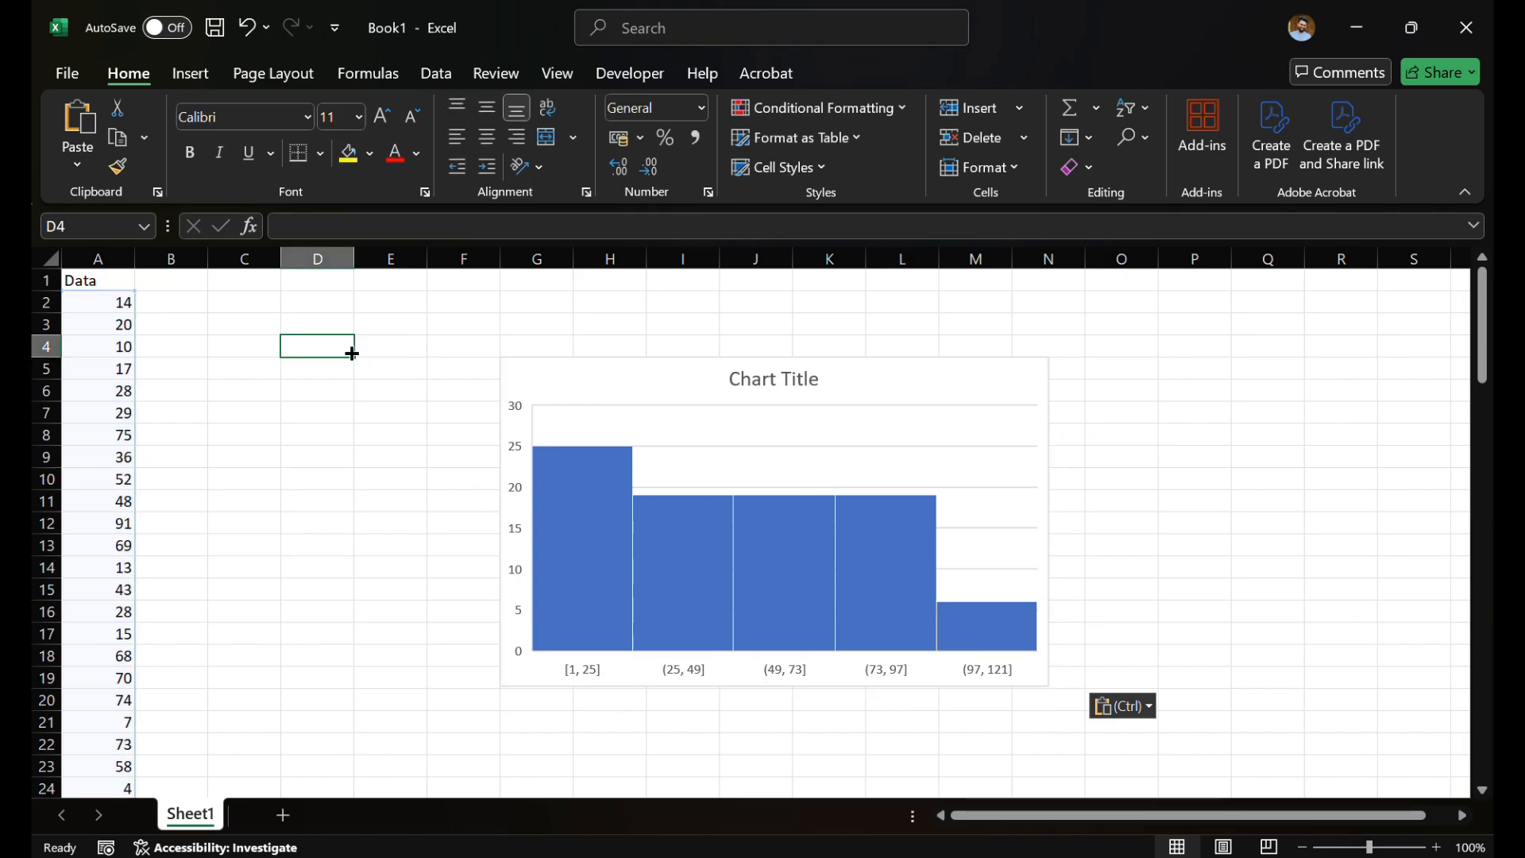
Step: Enter the labels Skewness in cell C3 and Kurtosis in cell C4
click(252, 318)
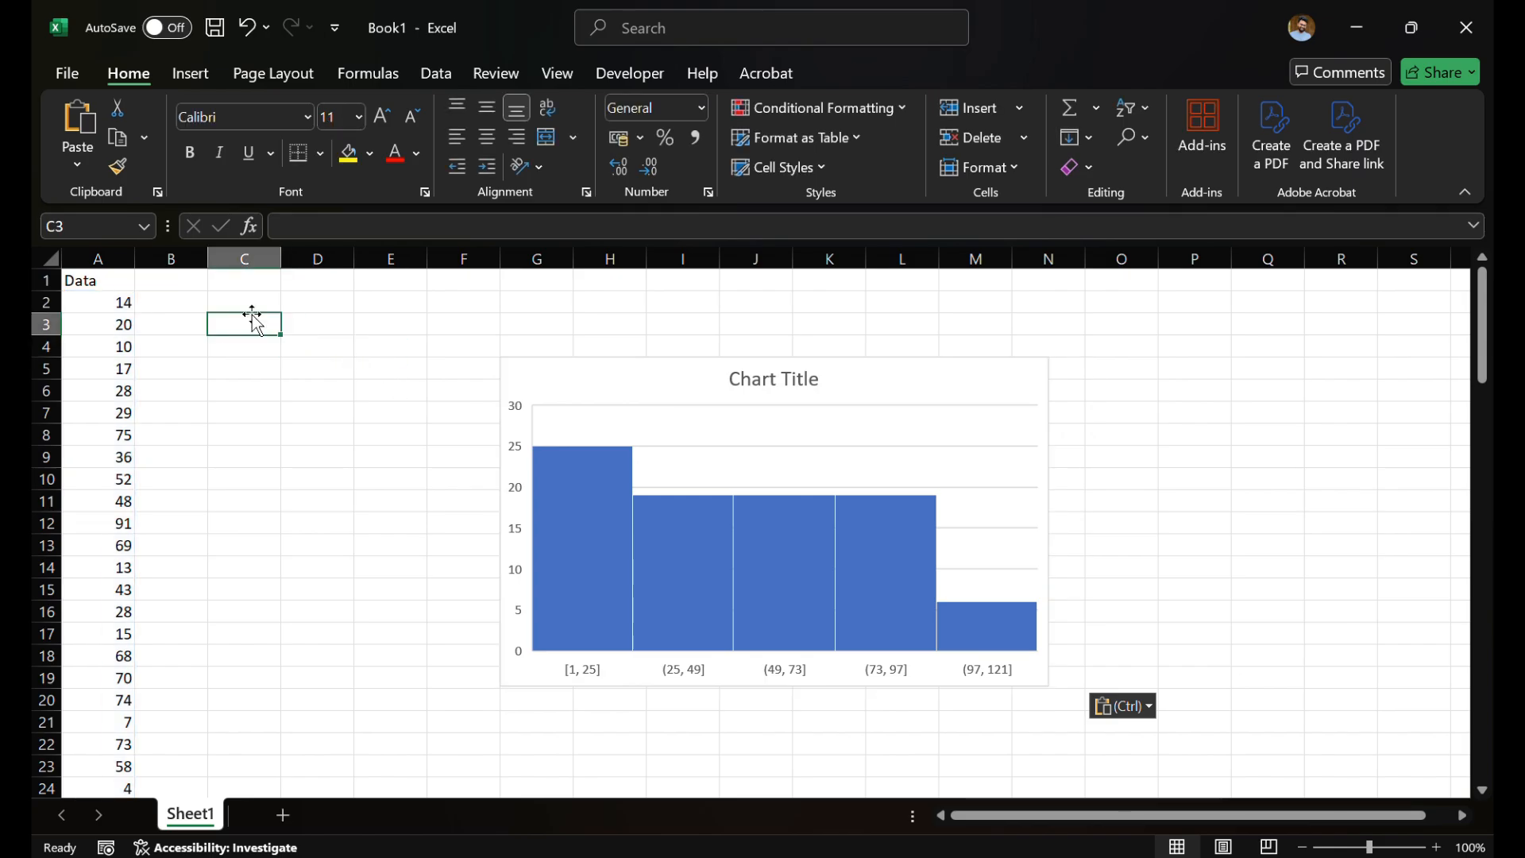
text(Skewen)
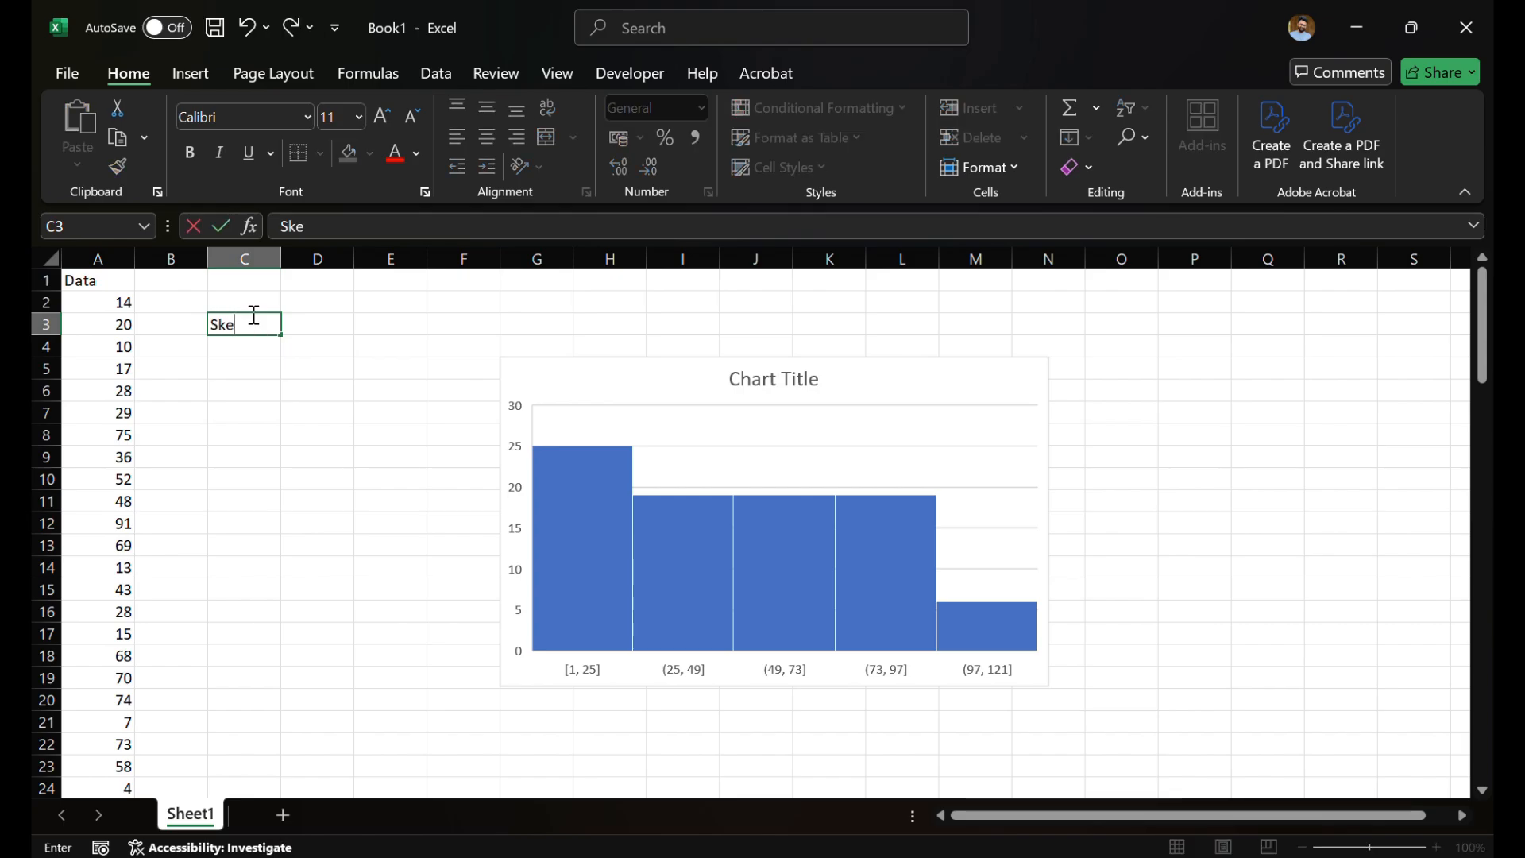
key(BackSpace)
key(BackSpace)
text(ness)
key(Return)
text(Ku)
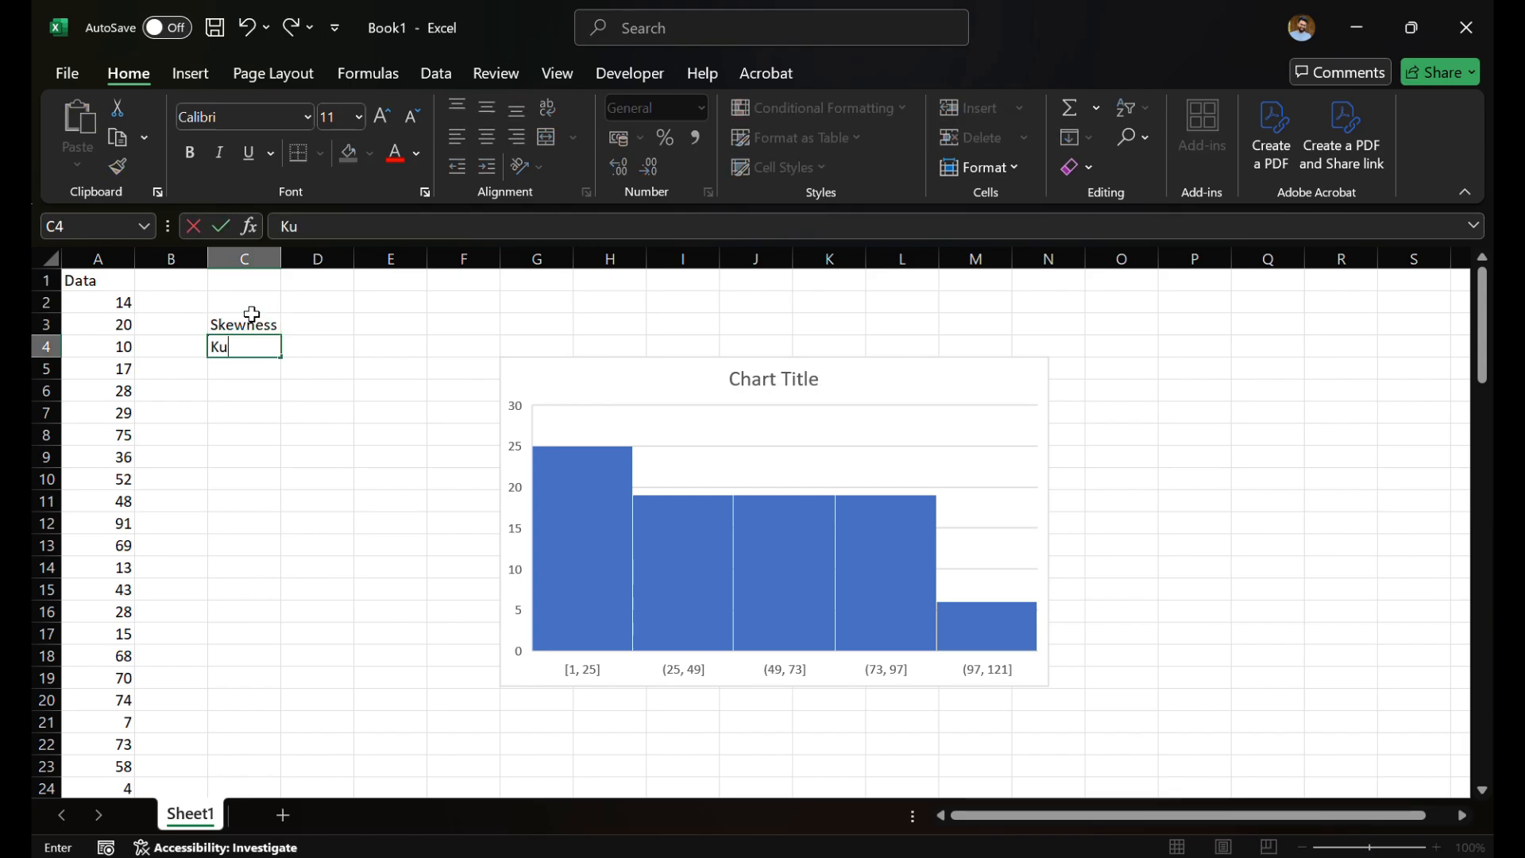
text(rtosis)
key(Return)
Step: Calculate the skewness of the data in cell D3 with the formula =SKEW(A2:A89)
click(308, 327)
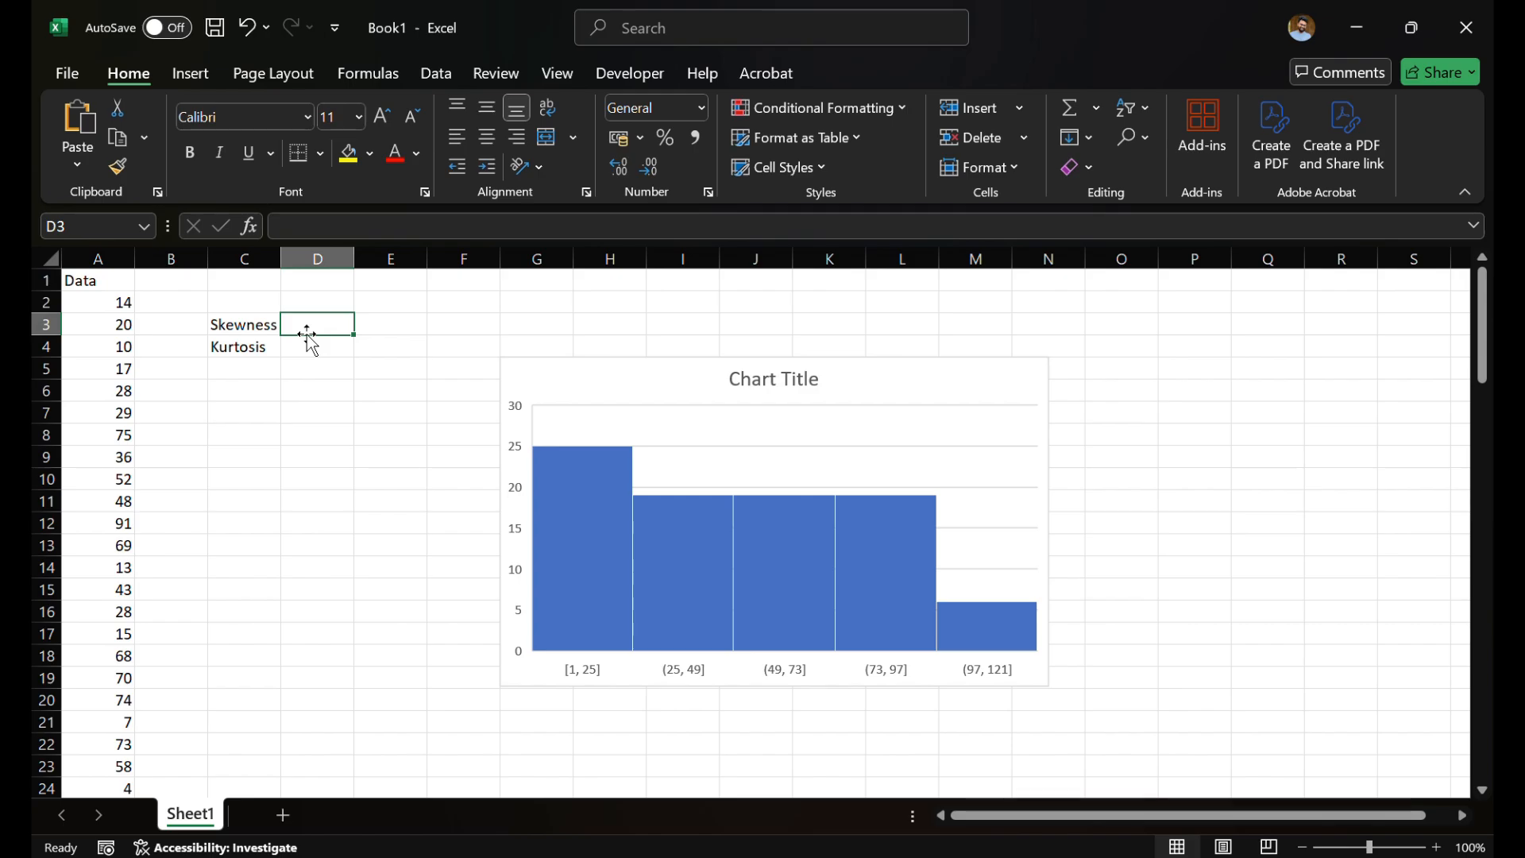
text(=)
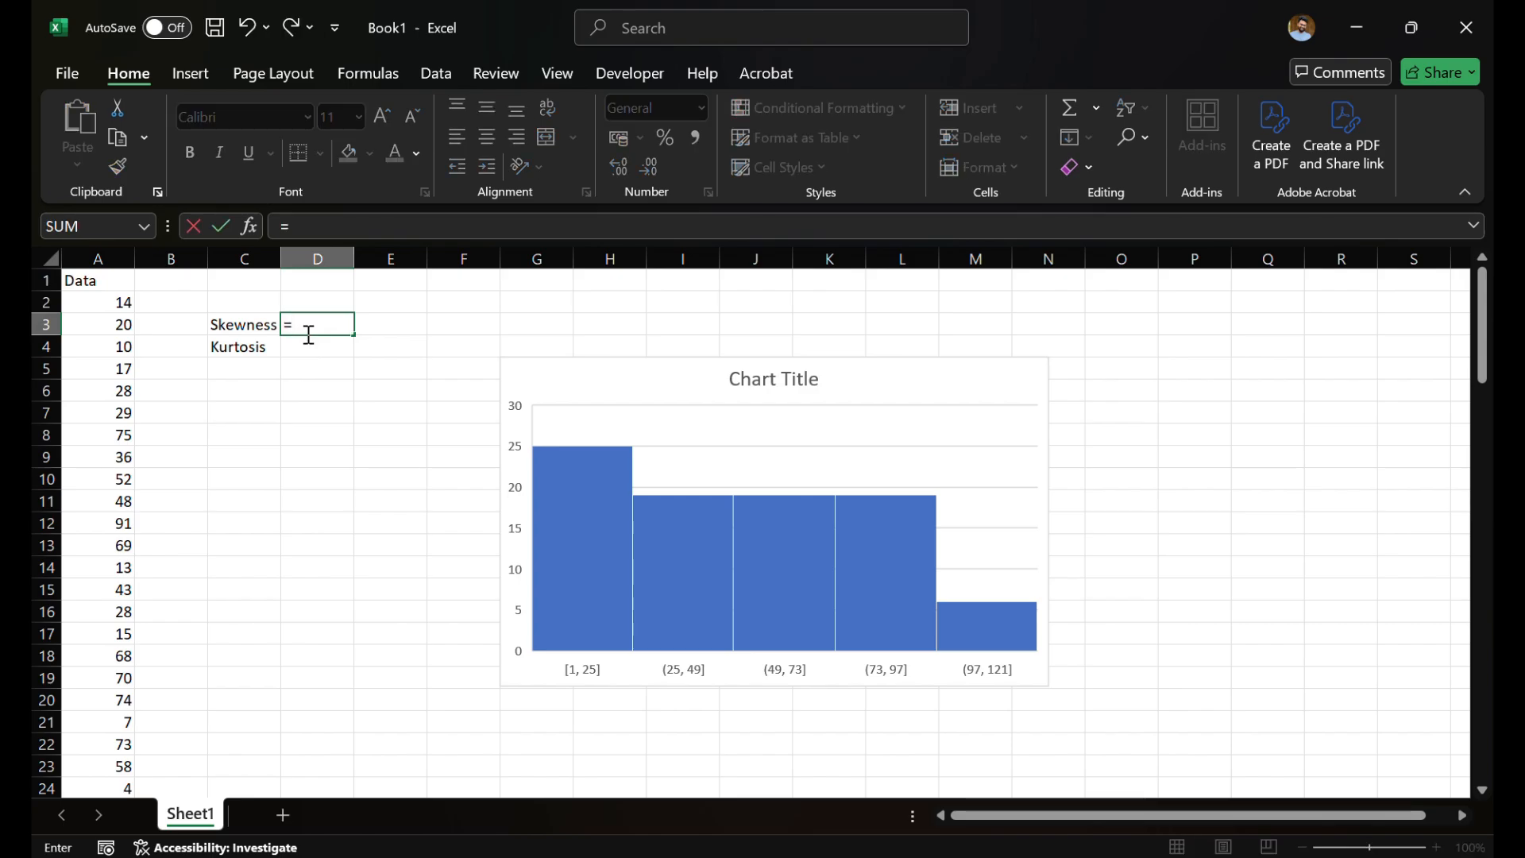
text(Skew)
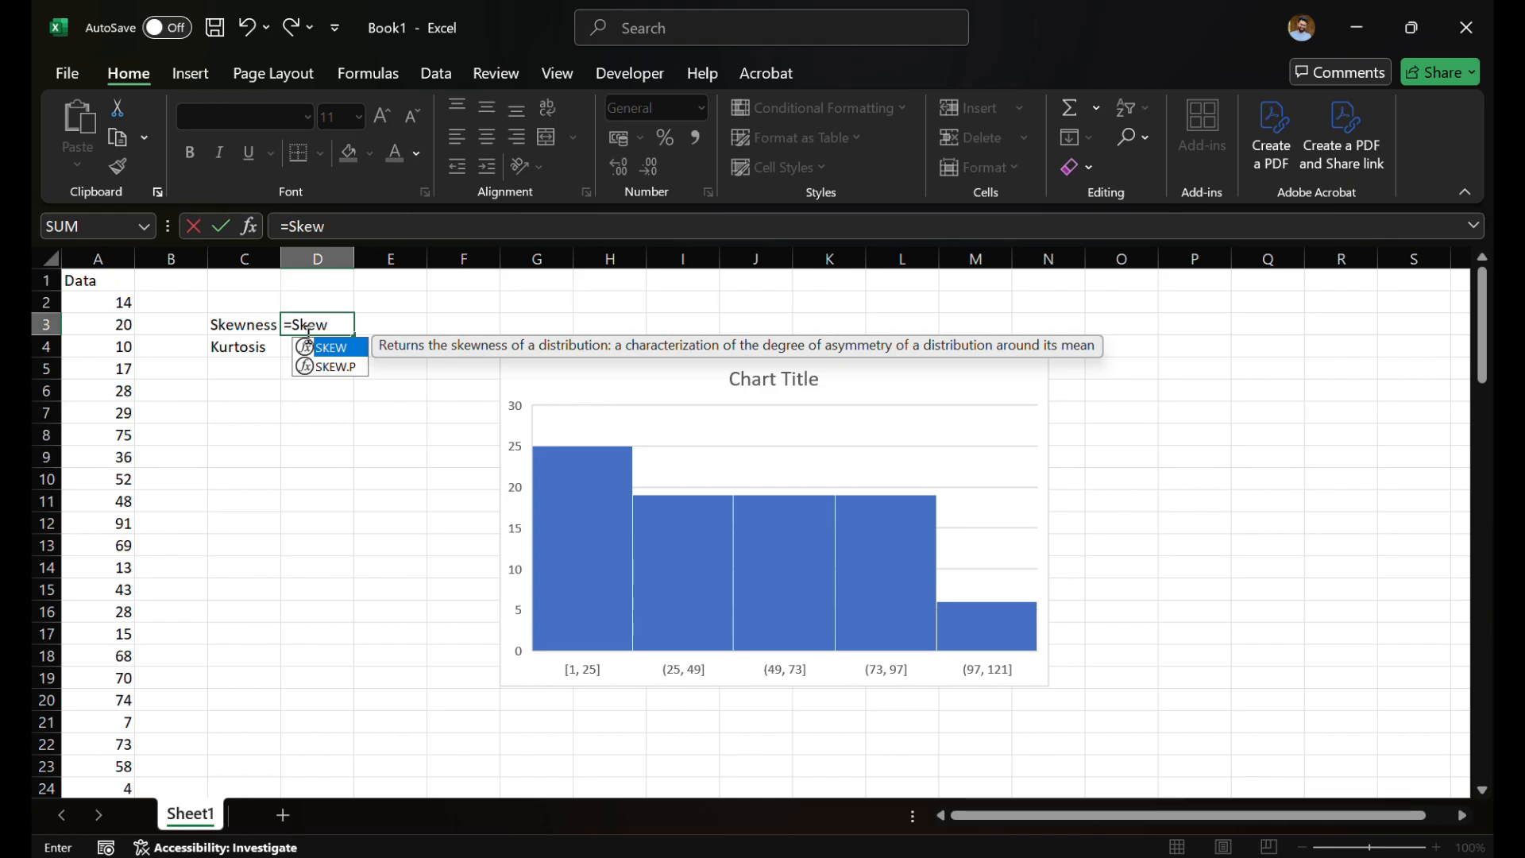
text(()
click(99, 300)
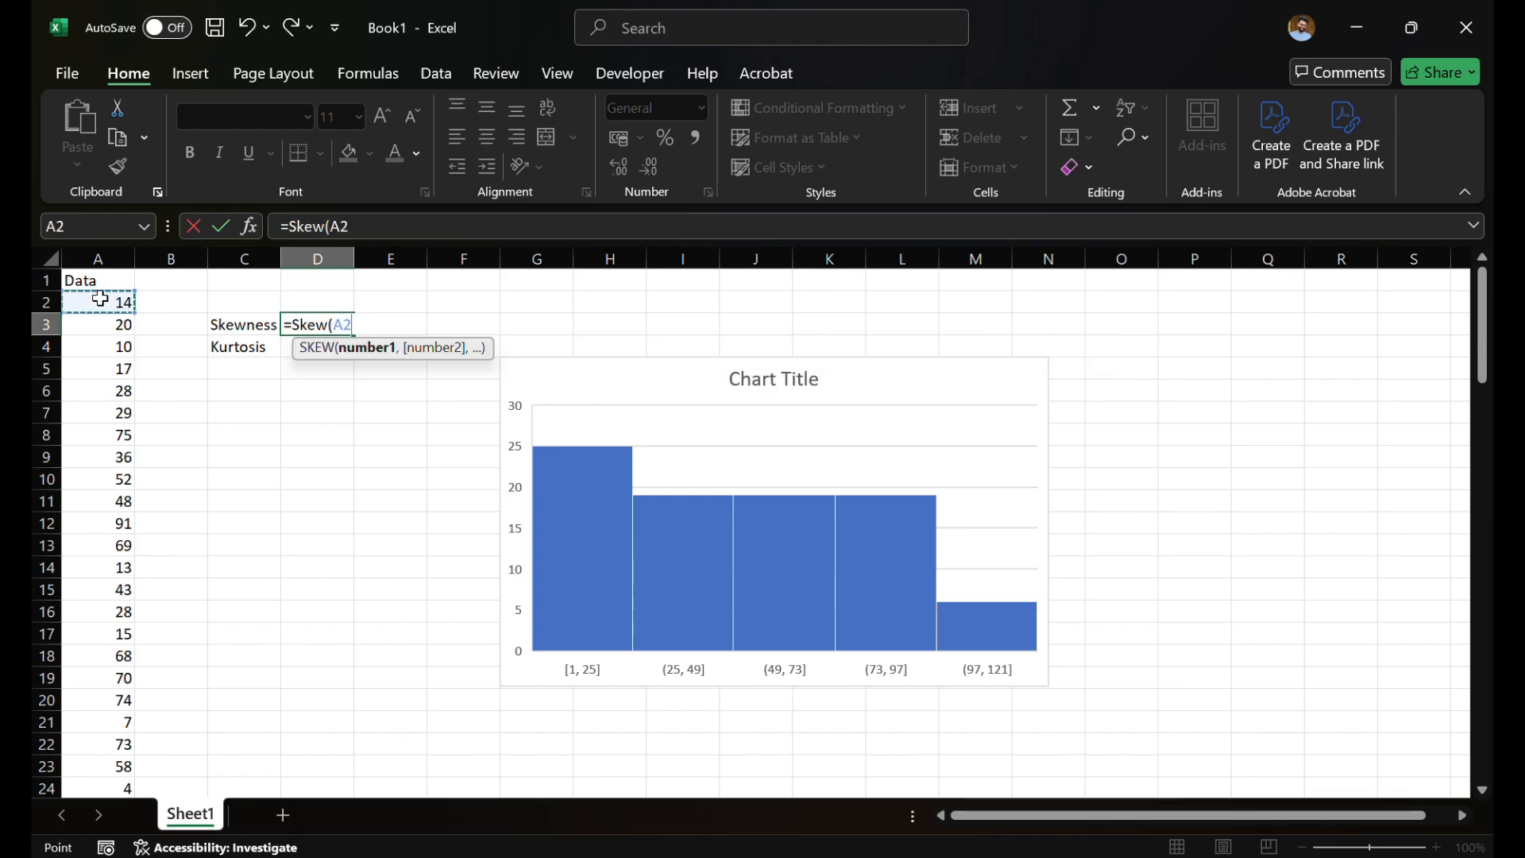
key(ctrl+shift+Down)
text())
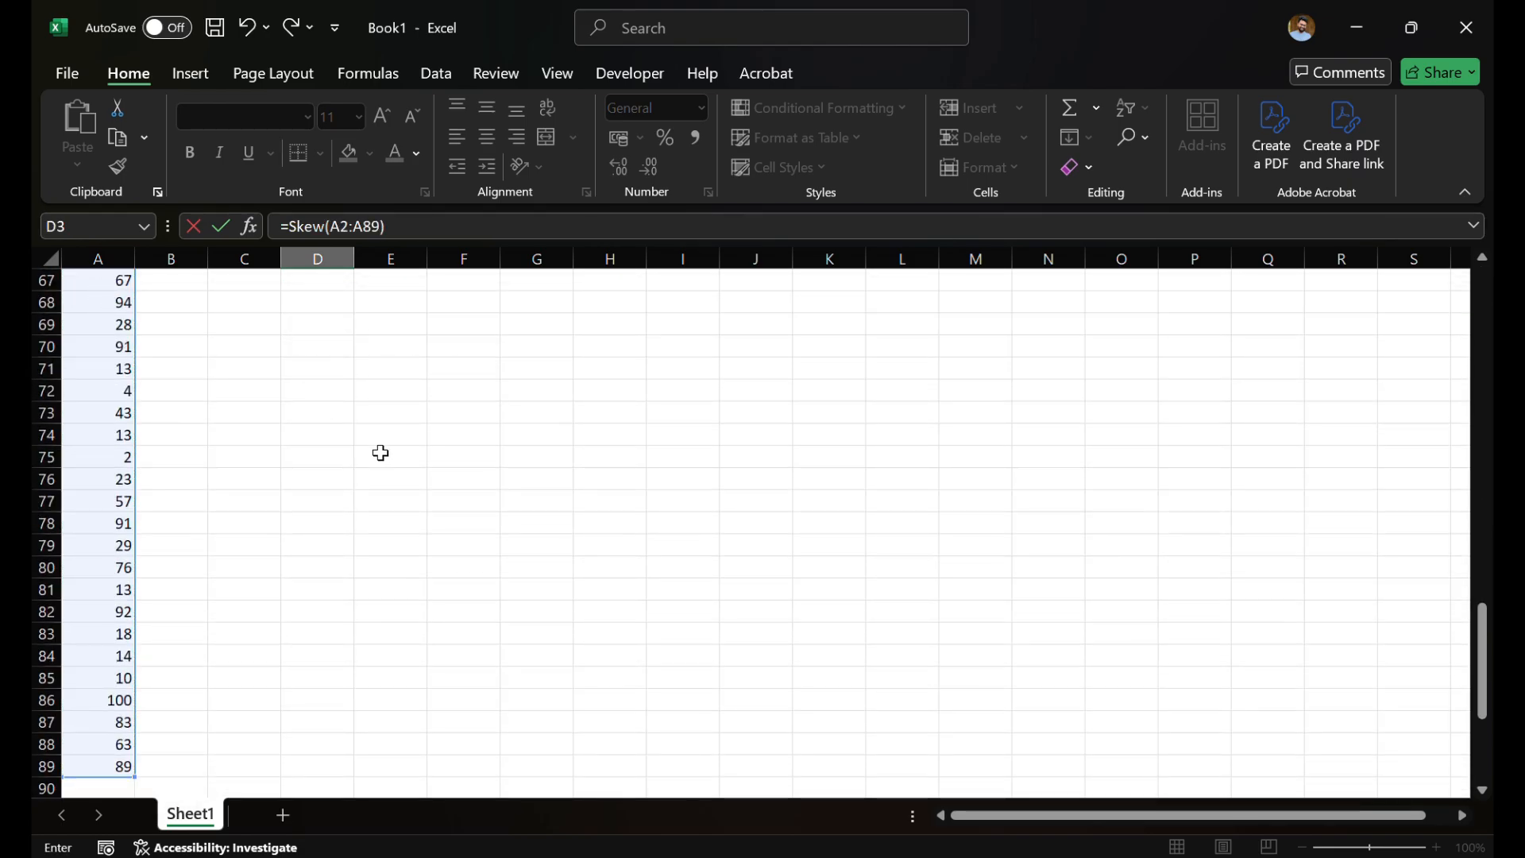
scroll(440, 467, up, 20)
key(Return)
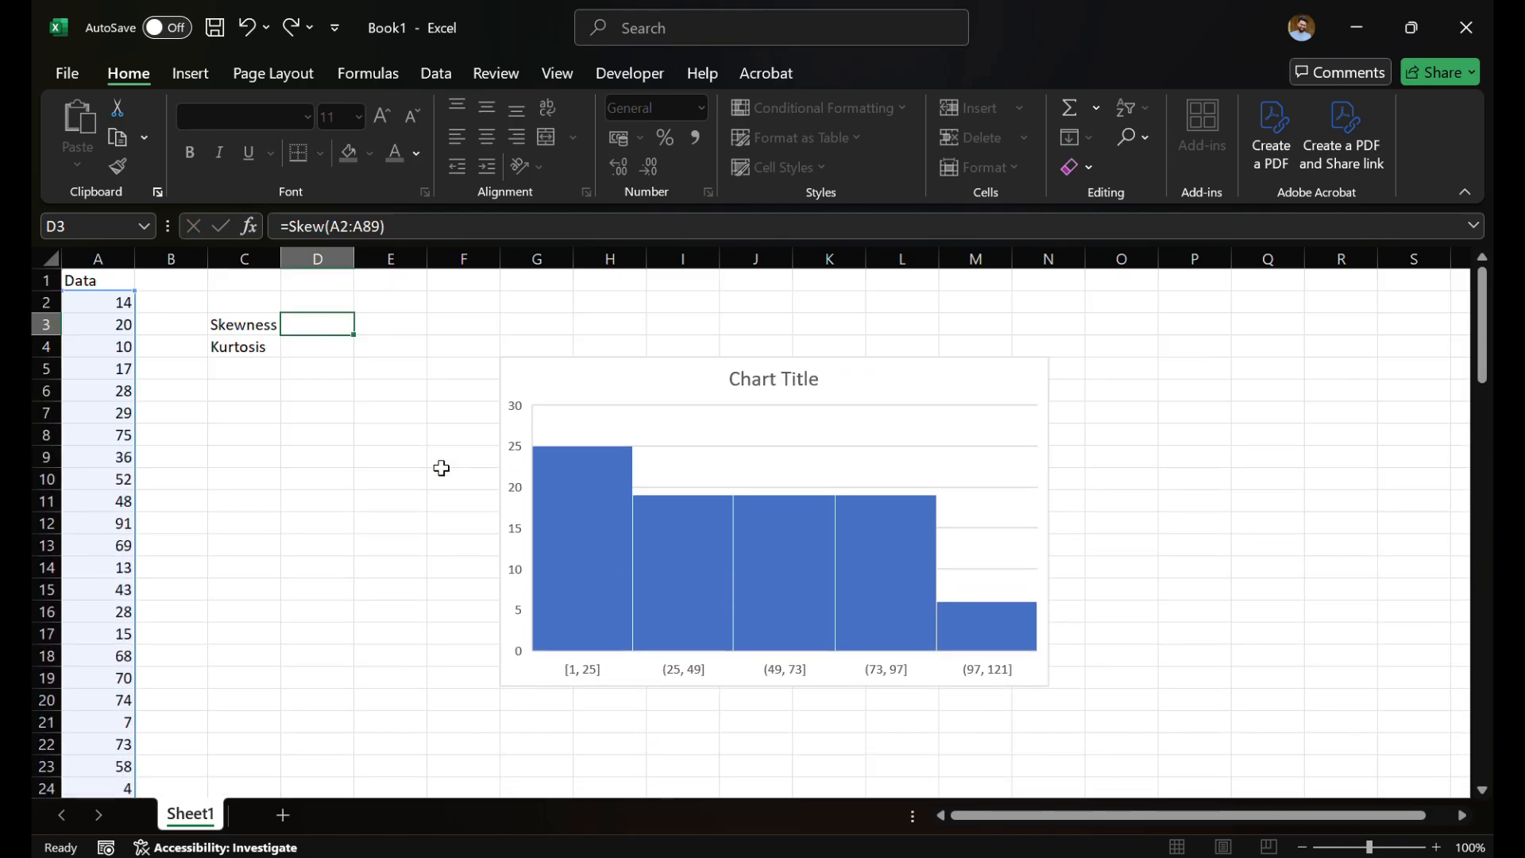
Step: Calculate the kurtosis of the data in cell D4 with the formula =KURT(A2:A89)
text(=)
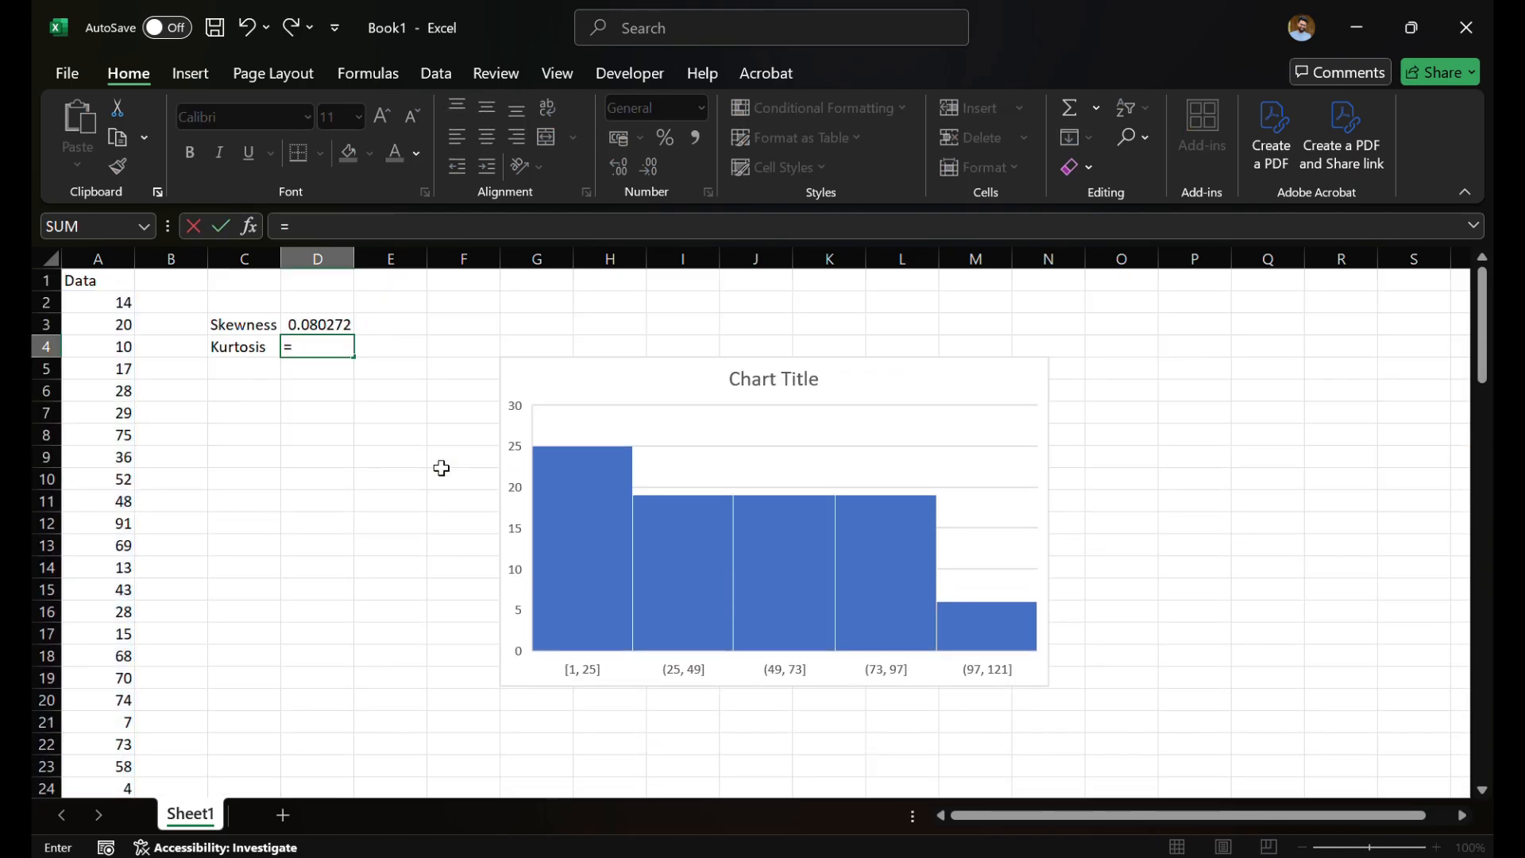
text(KURT()
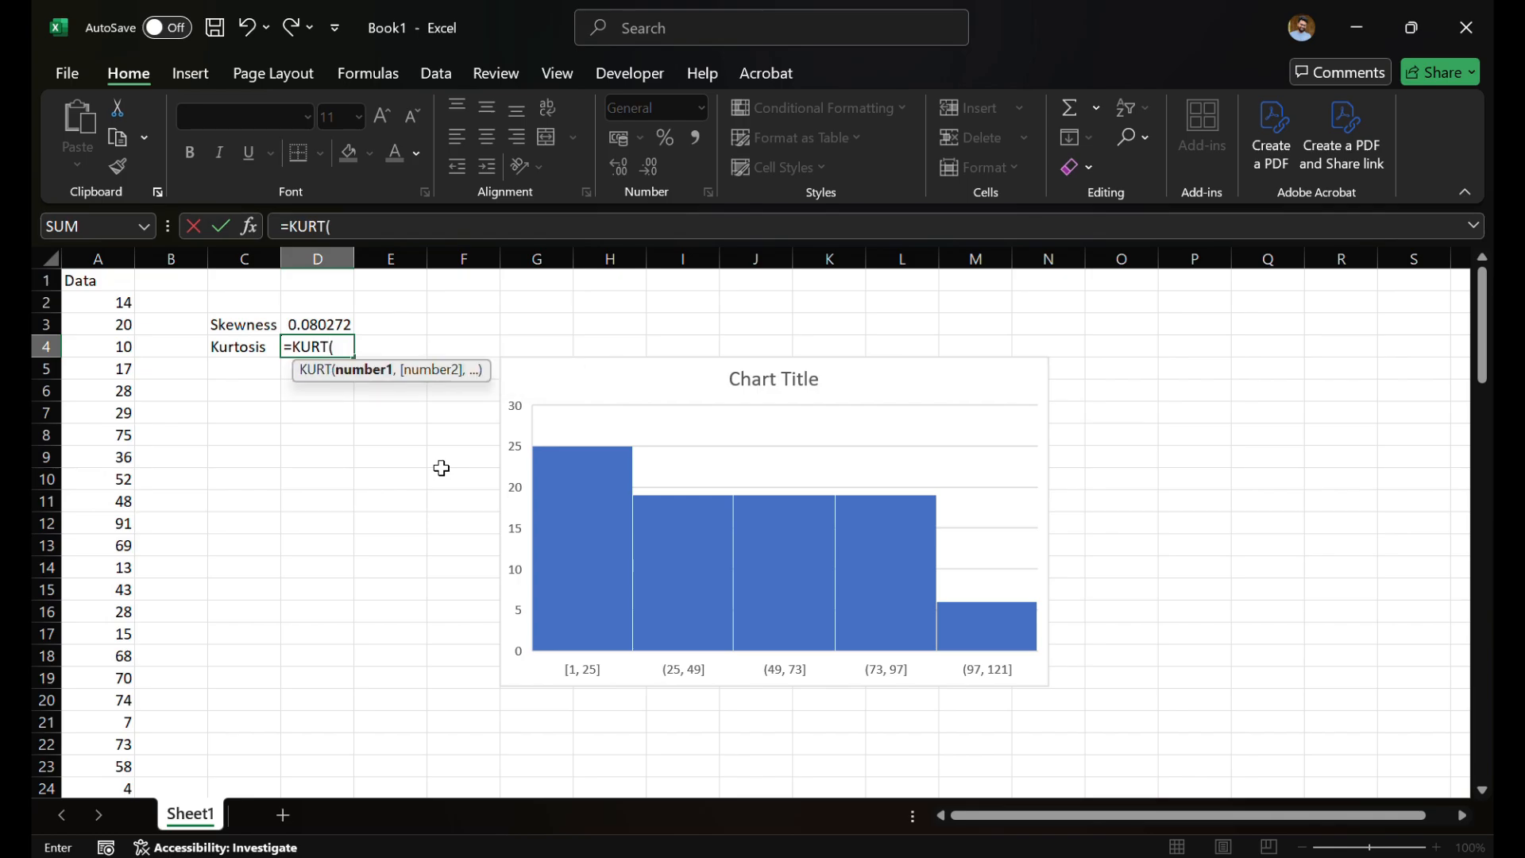
click(100, 302)
key(ctrl+shift+Down)
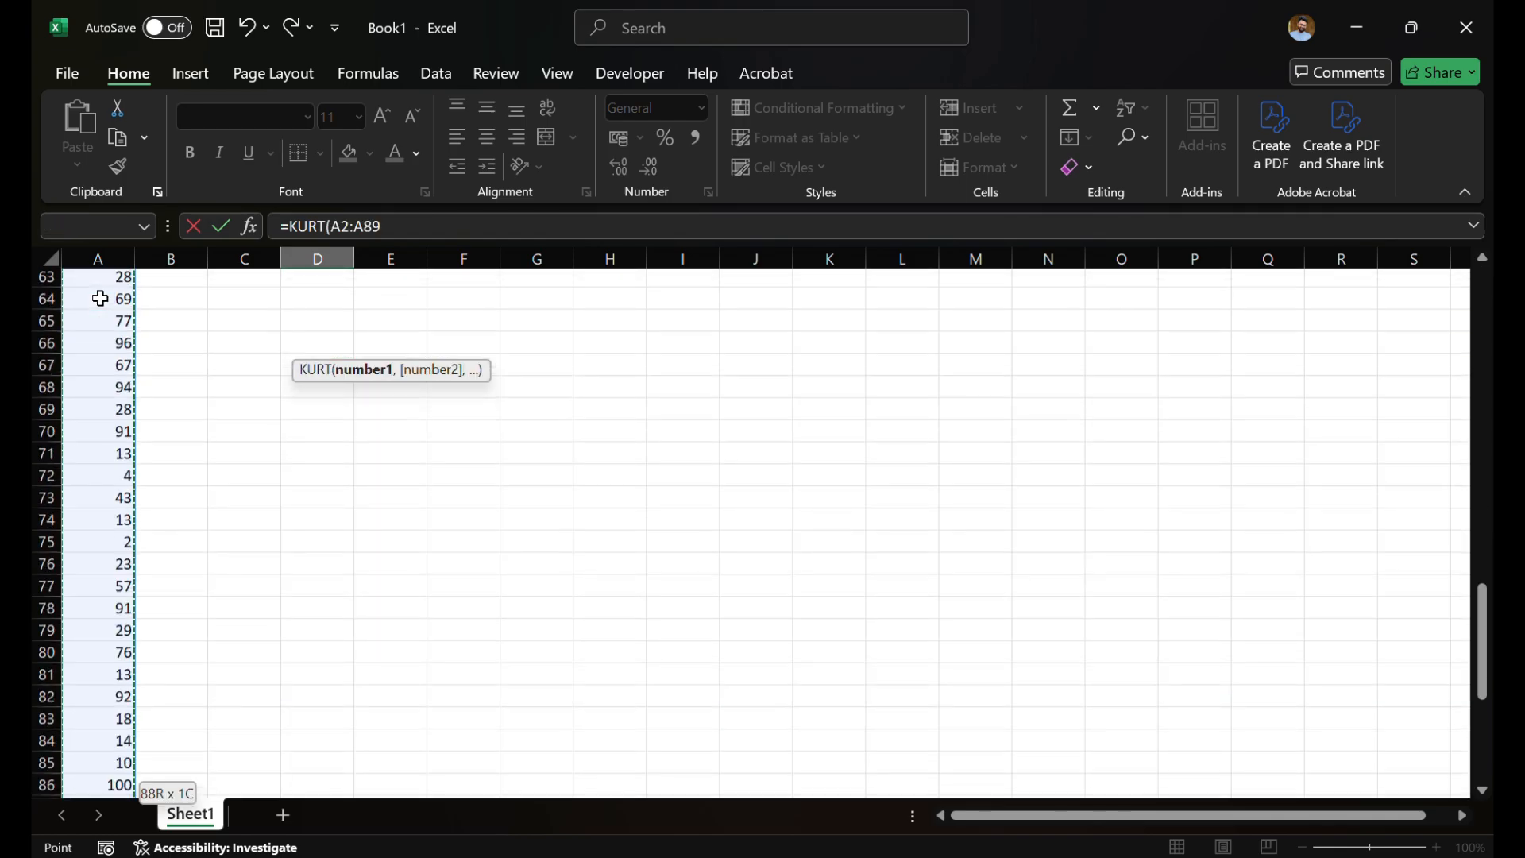
text())
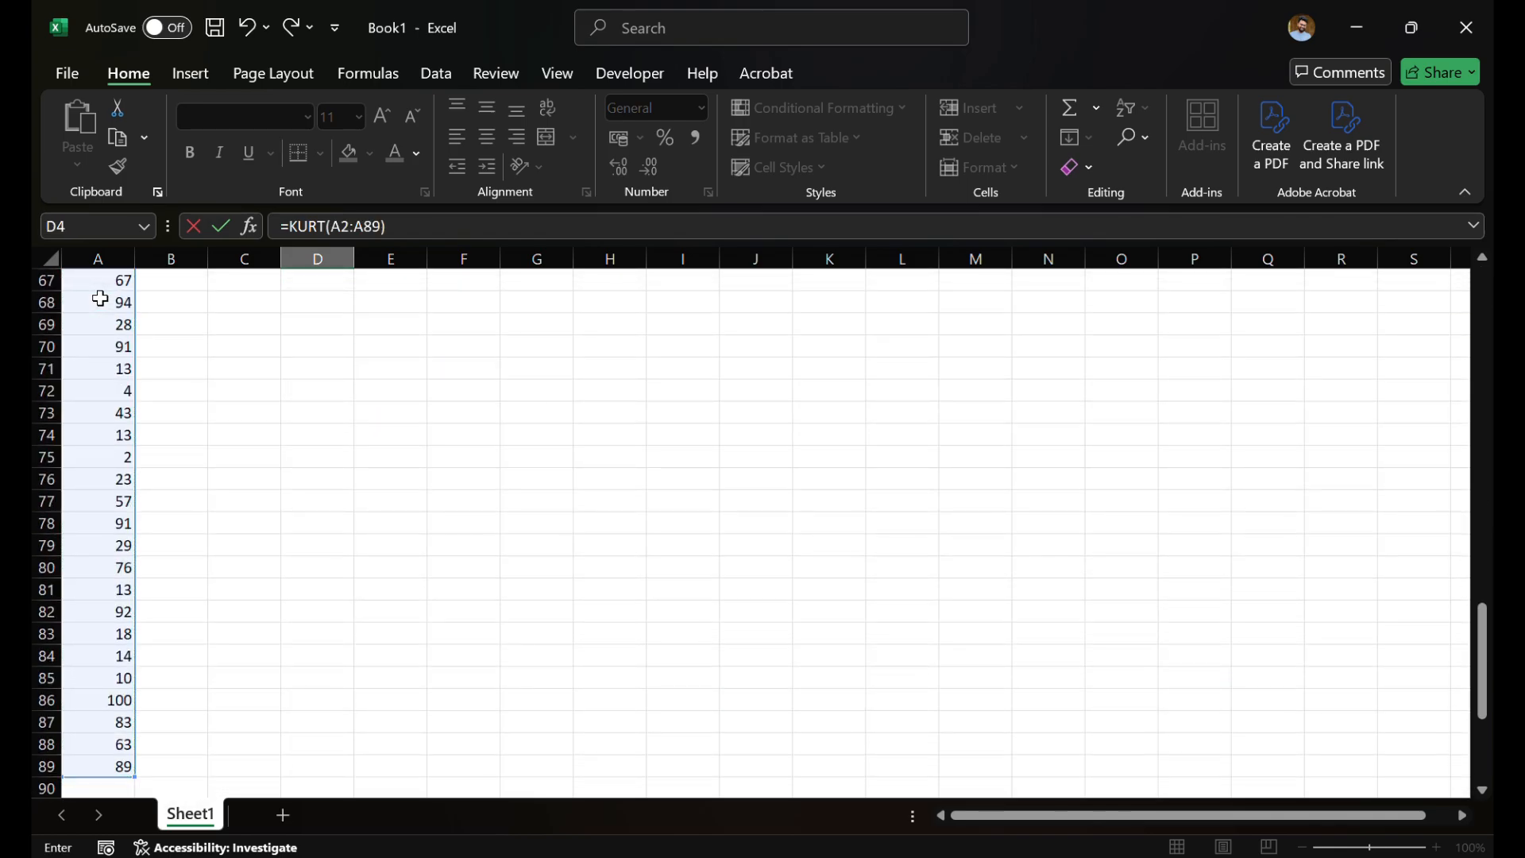
key(Return)
Step: Enter the value 0 in cell E3, next to the skewness result
click(418, 327)
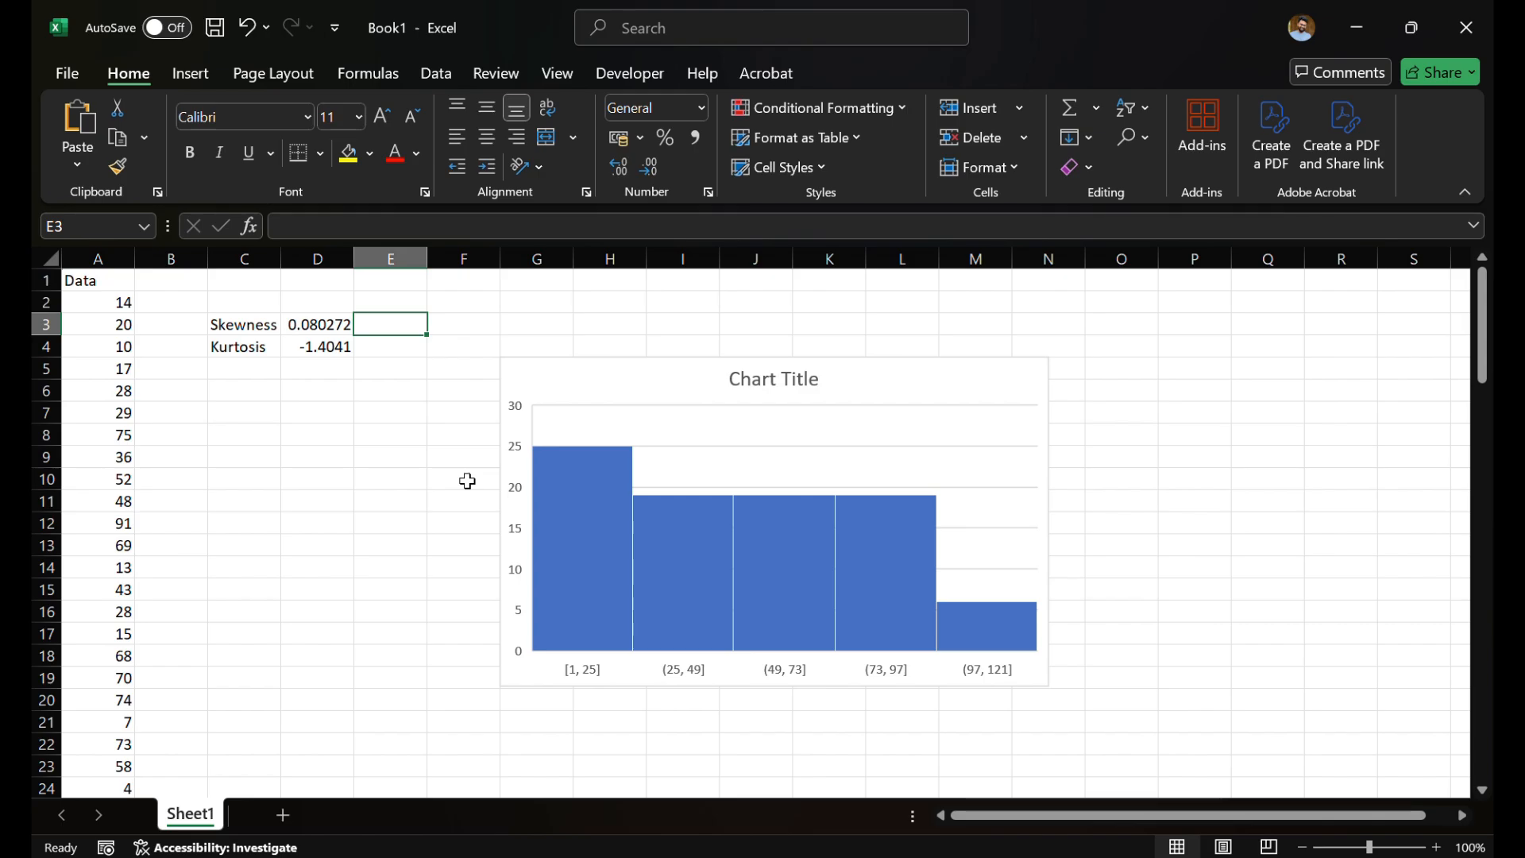
text(0)
key(Return)
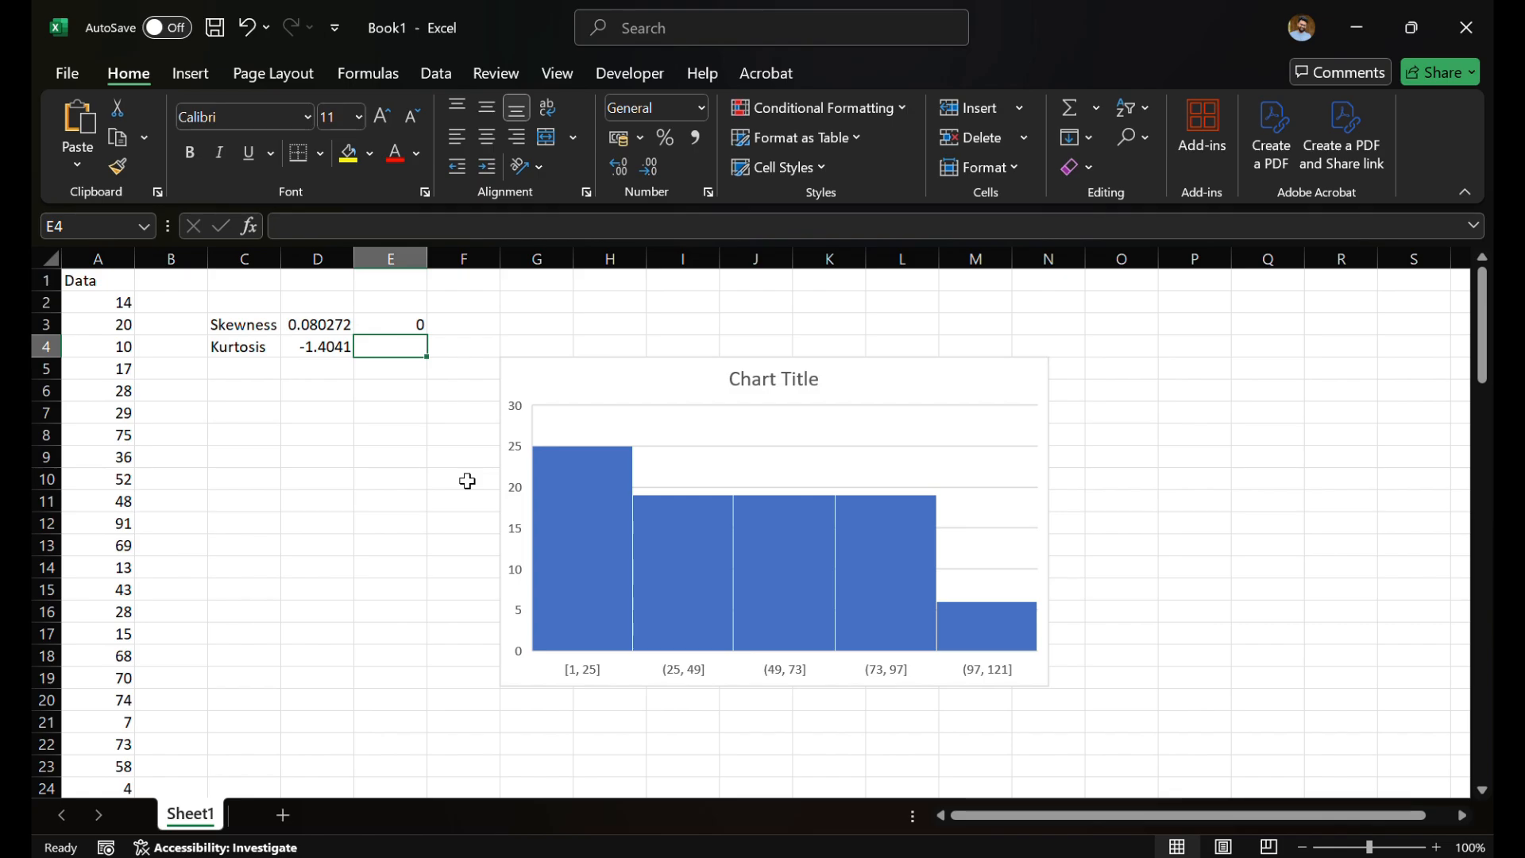
Step: Enter the value 3 in cell E4, next to the kurtosis result
text(3)
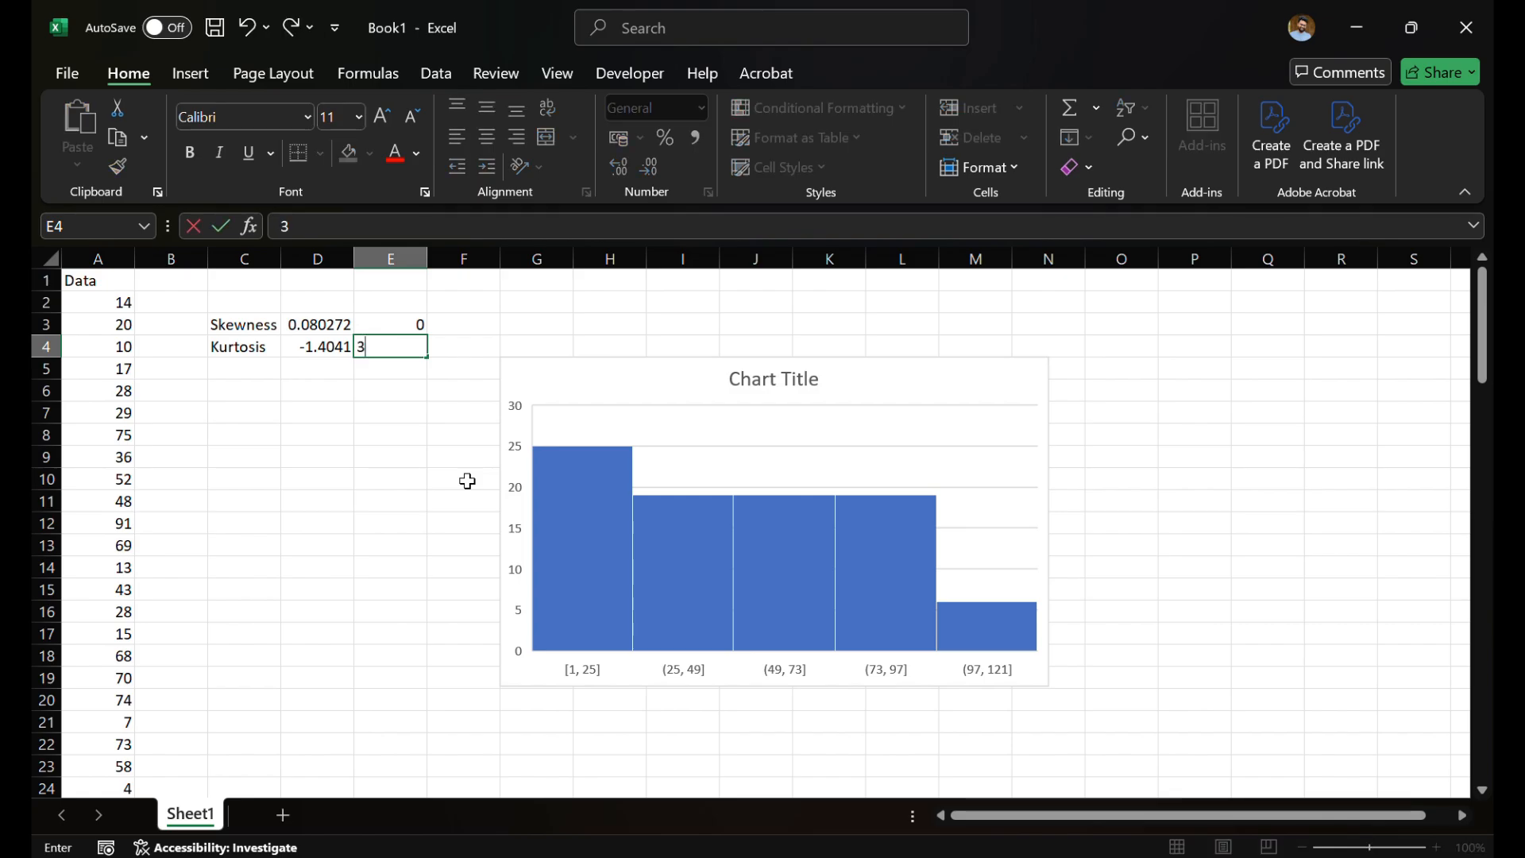
key(Return)
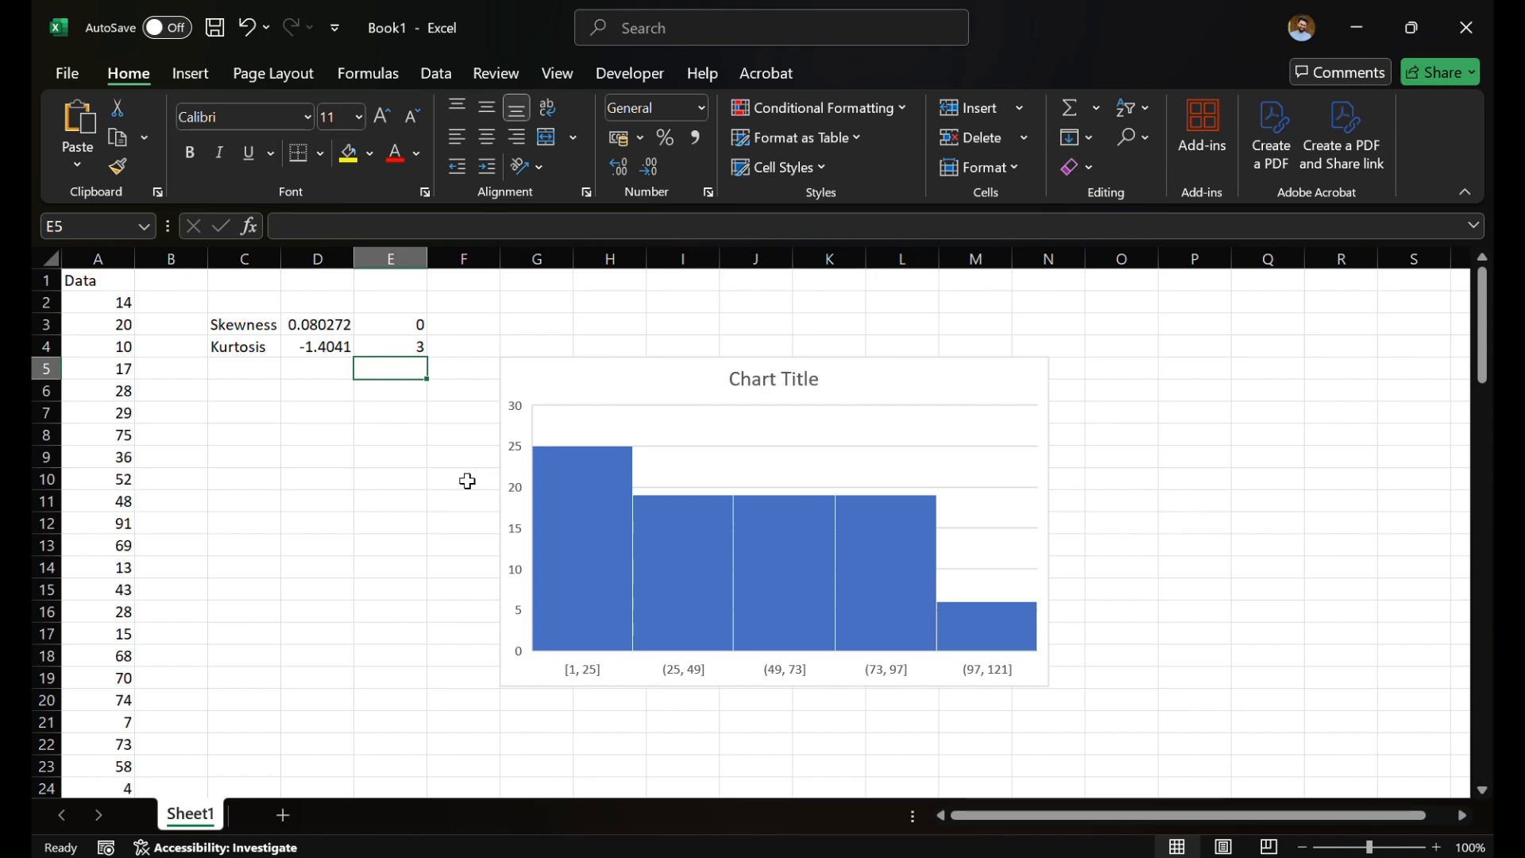
Step: Enter the label Transformation in cell C7, below the skewness and kurtosis block
key(Down)
key(Left)
key(Down)
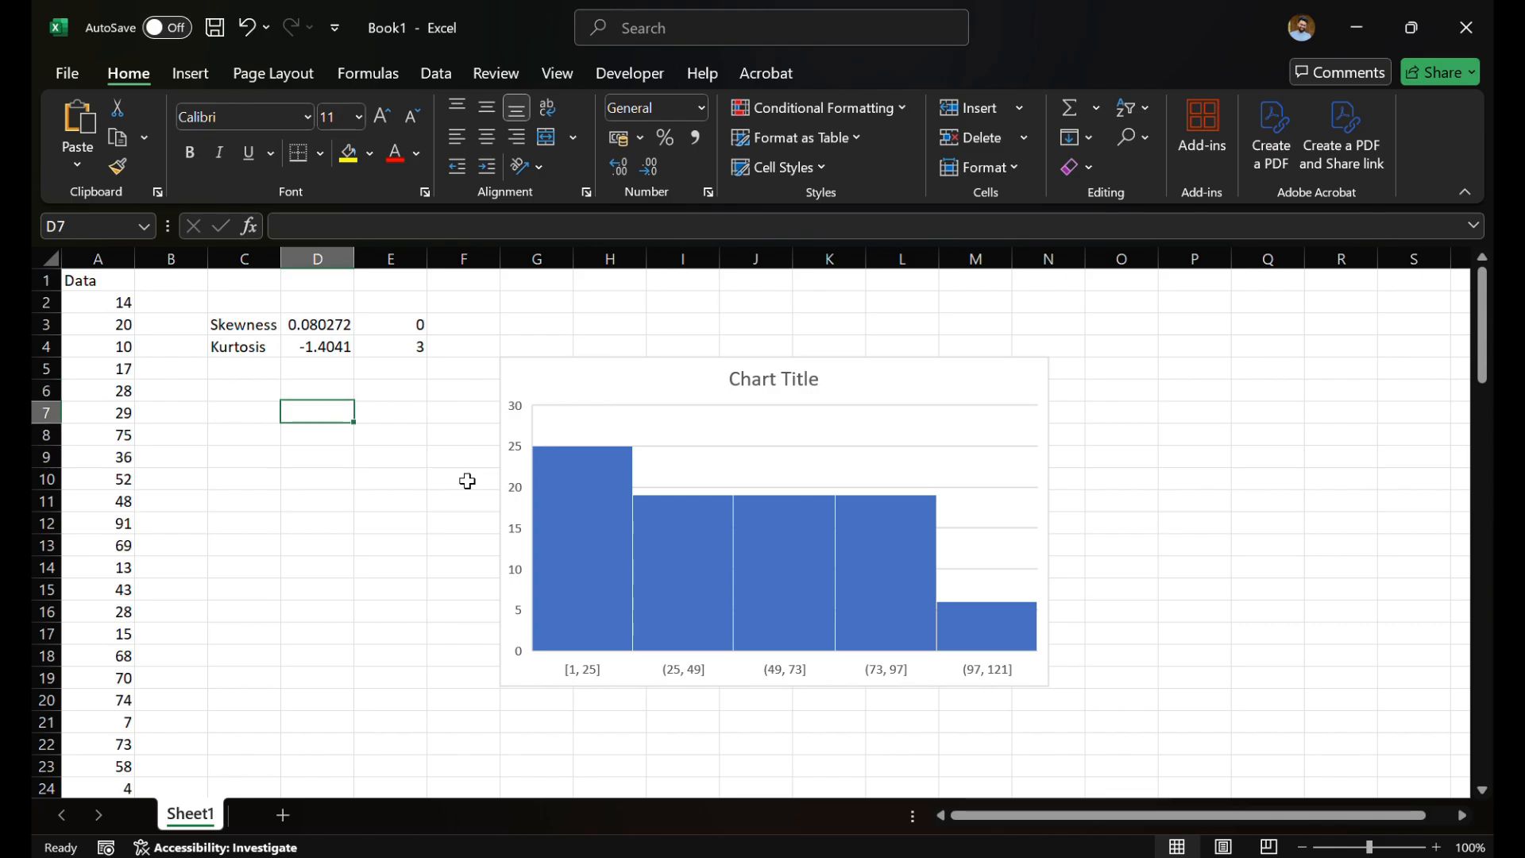
key(Left)
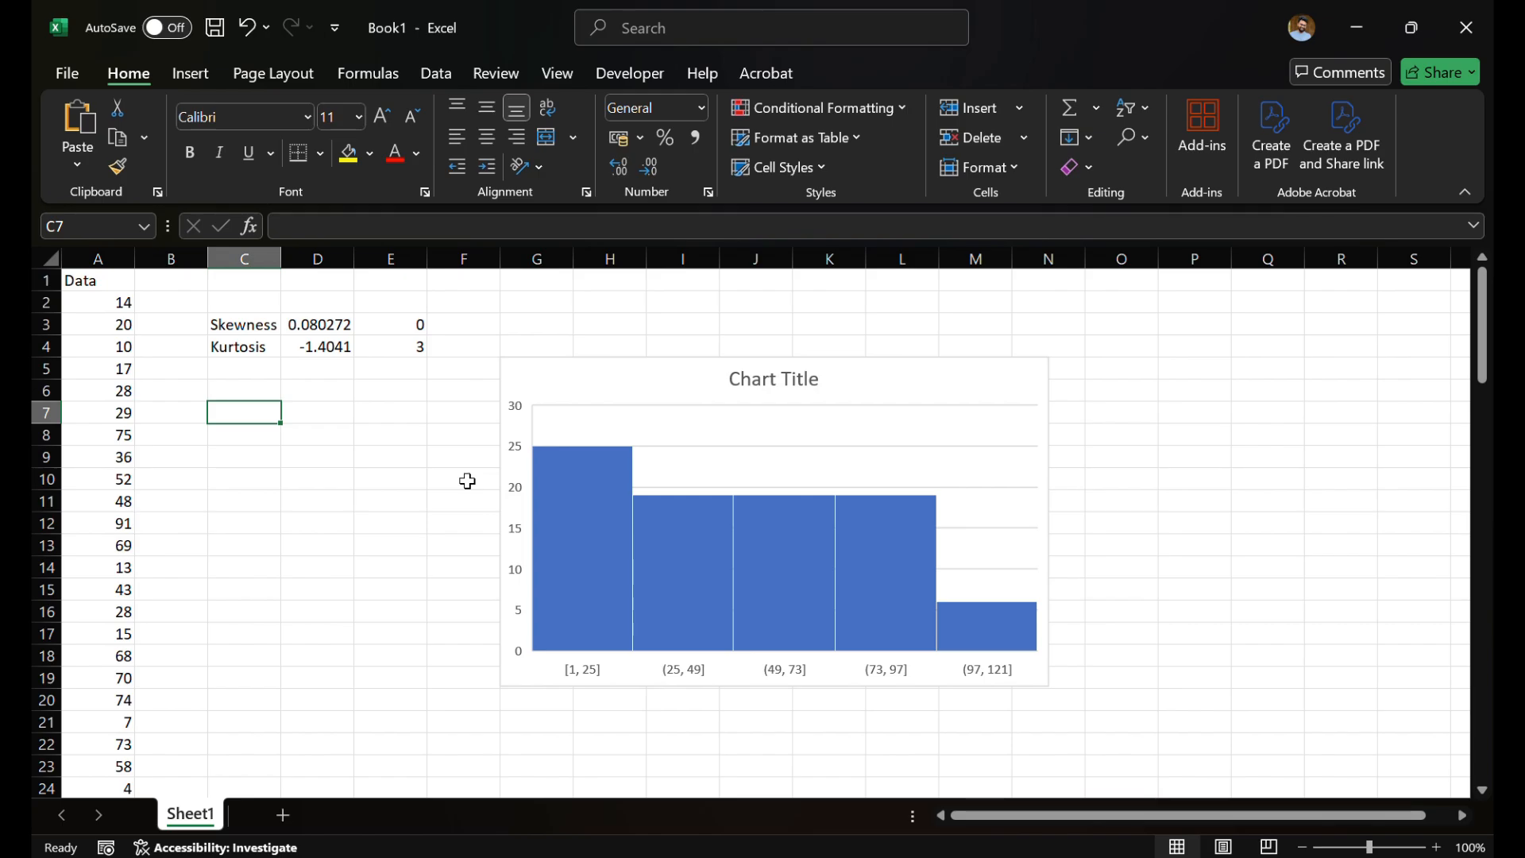
text(Tra)
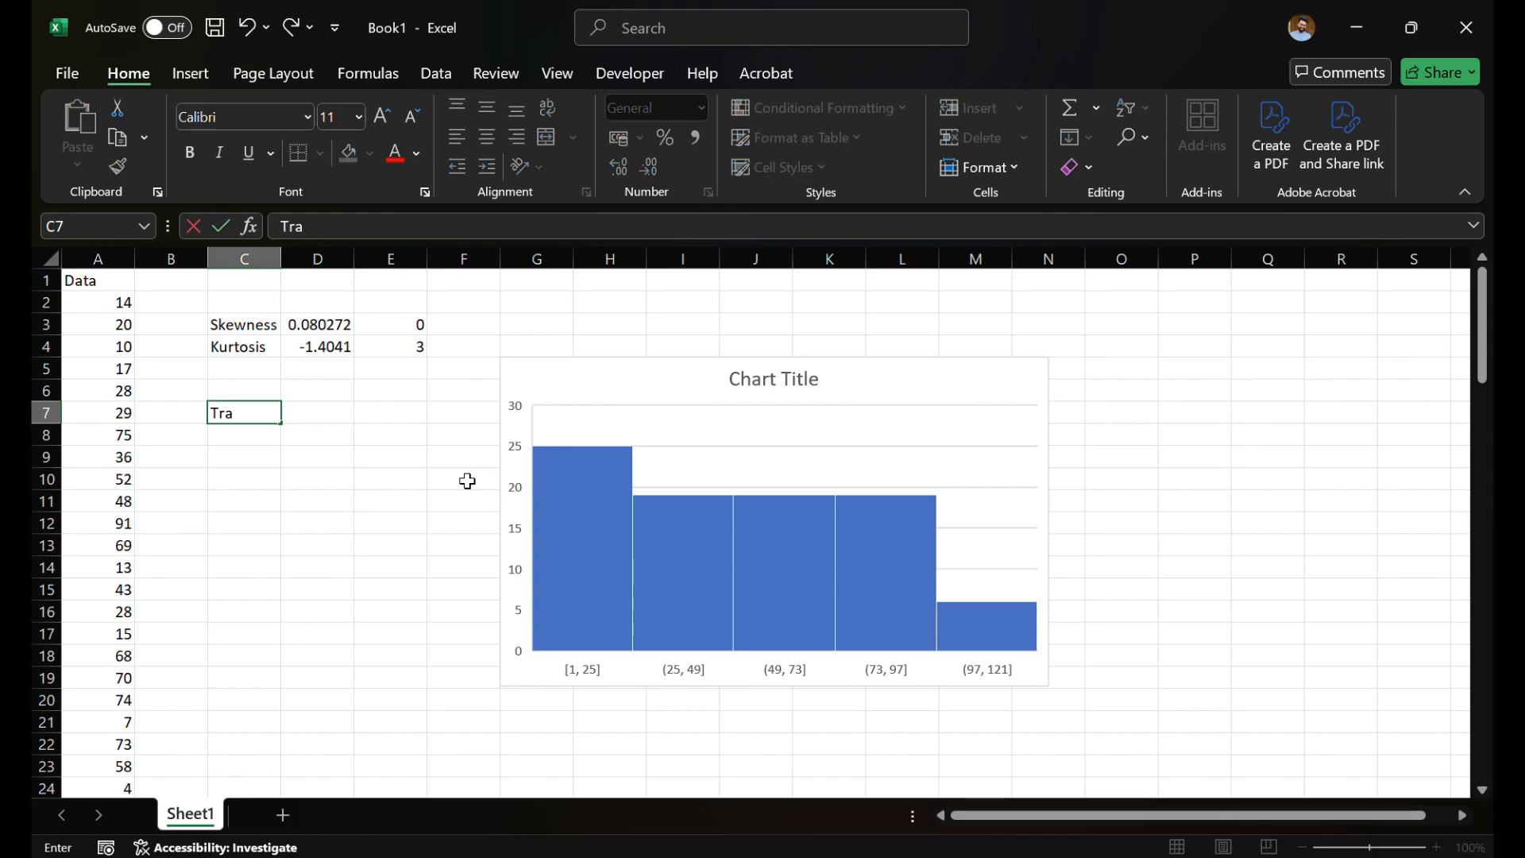
text(nsformation)
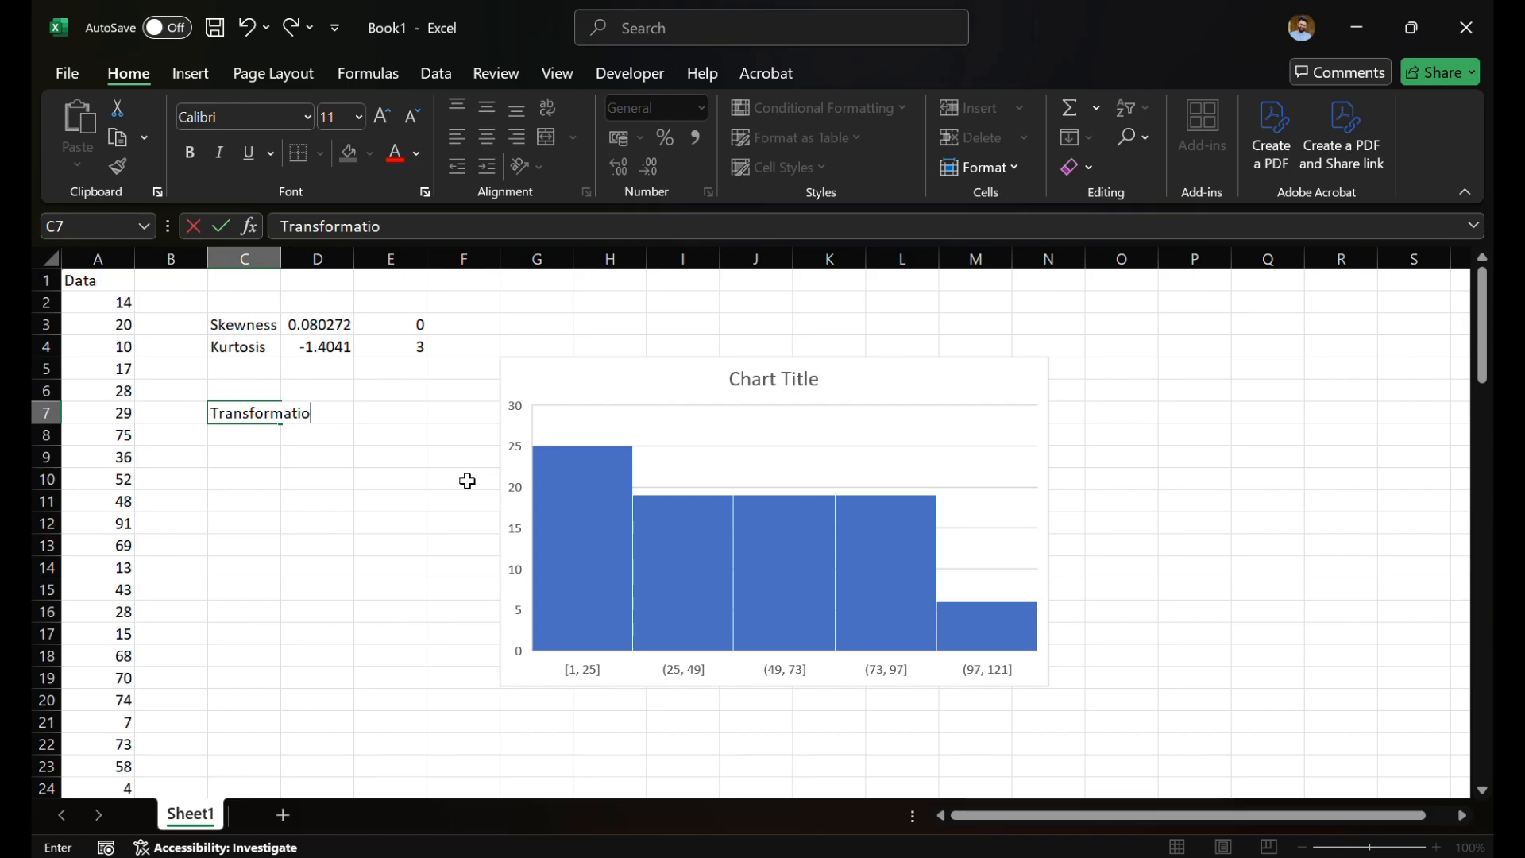
key(Return)
Step: List the transformation methods Log in cell D7 and SquareRoot in cell D8
key(Up)
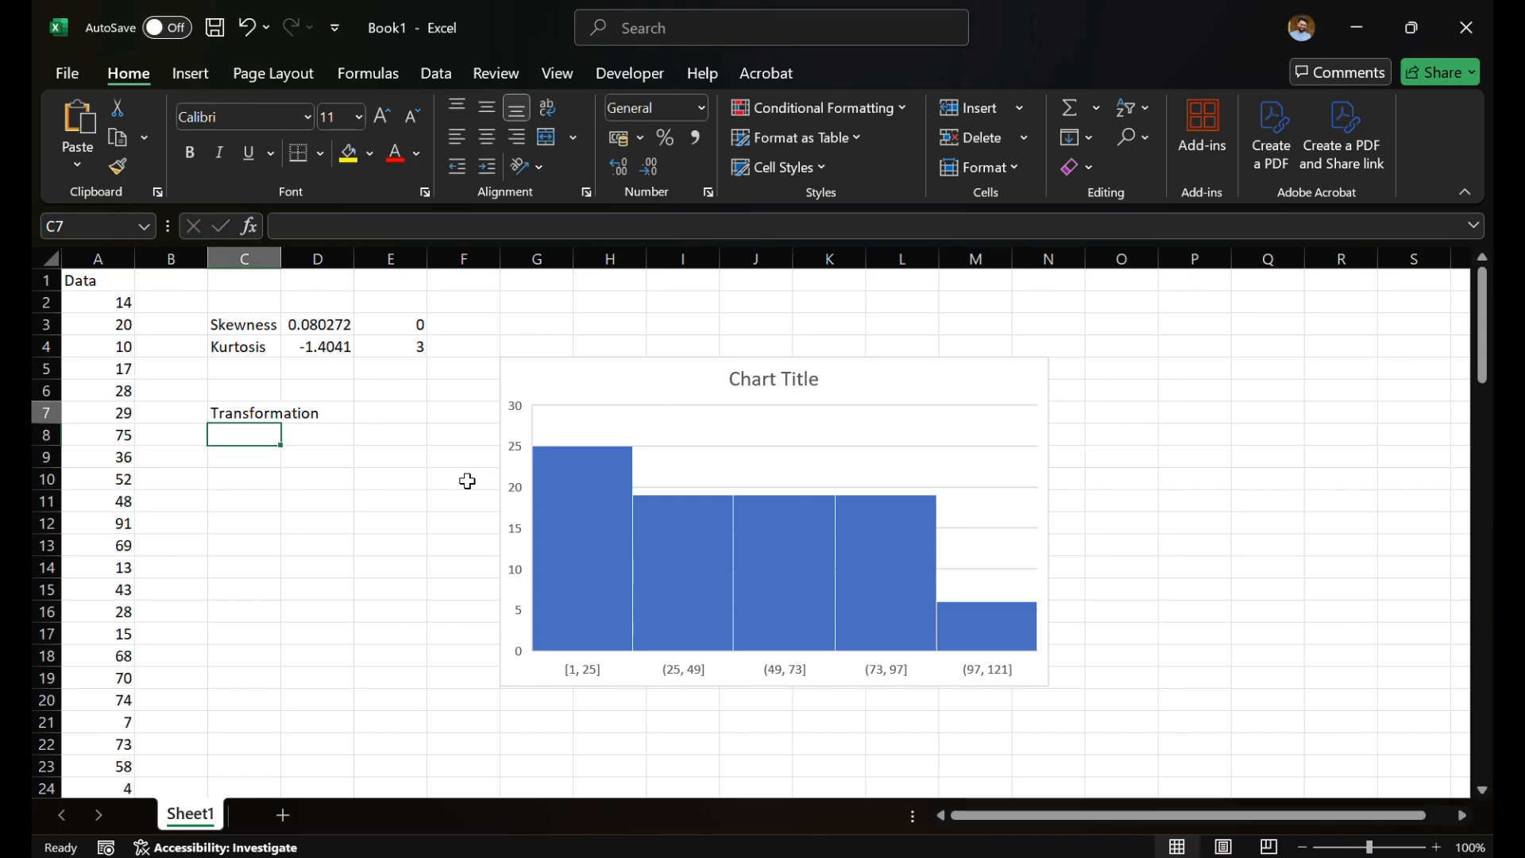
key(Right)
text(Log)
key(Return)
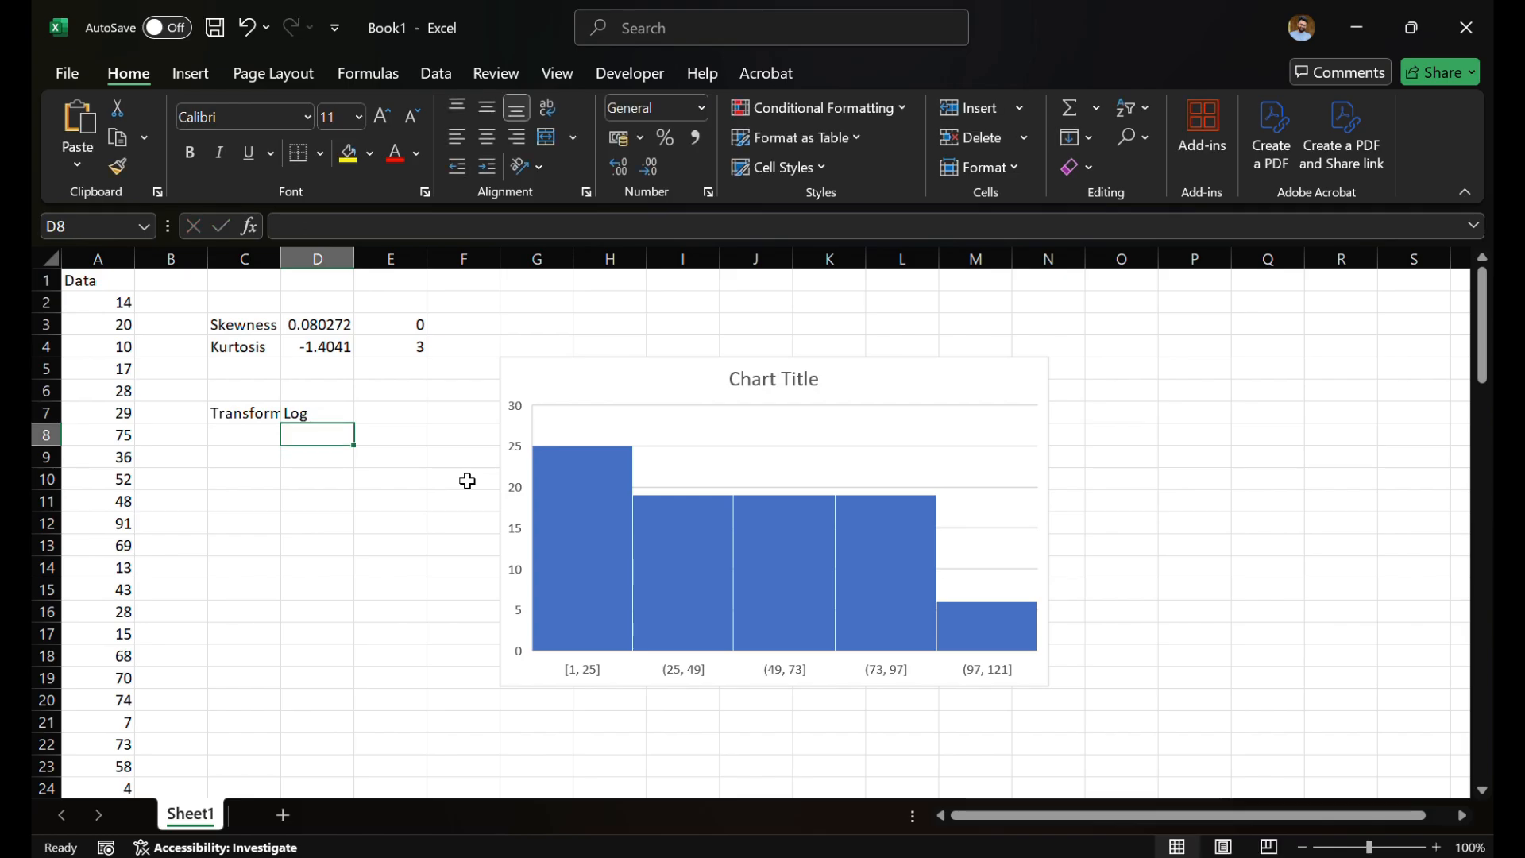
text(Squa)
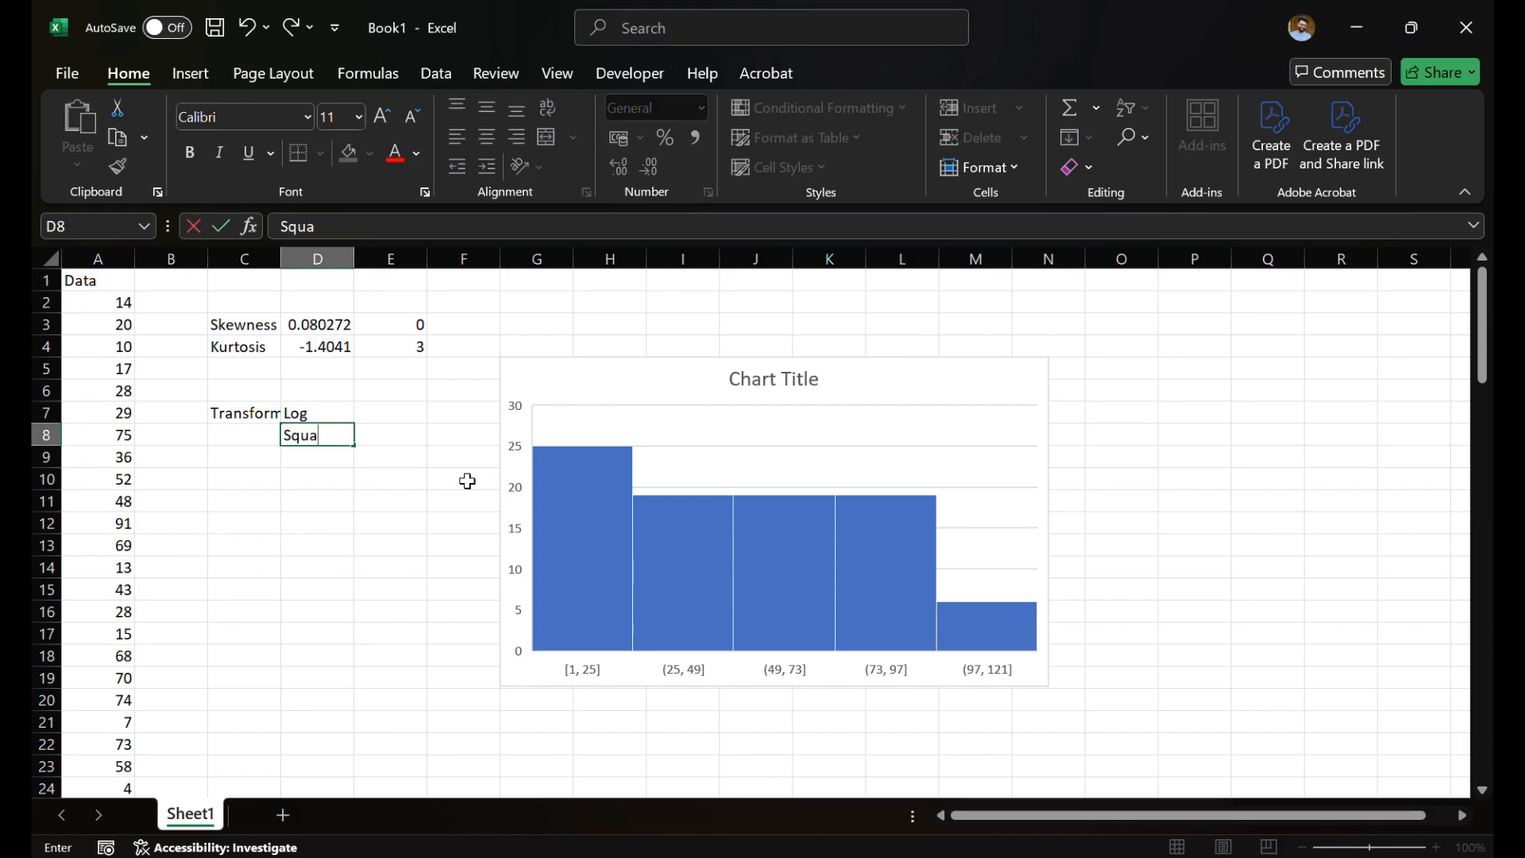
text(reRoot)
key(Return)
Step: Enter the label Non-Parametric in cell C9, below the transformation entries
key(Left)
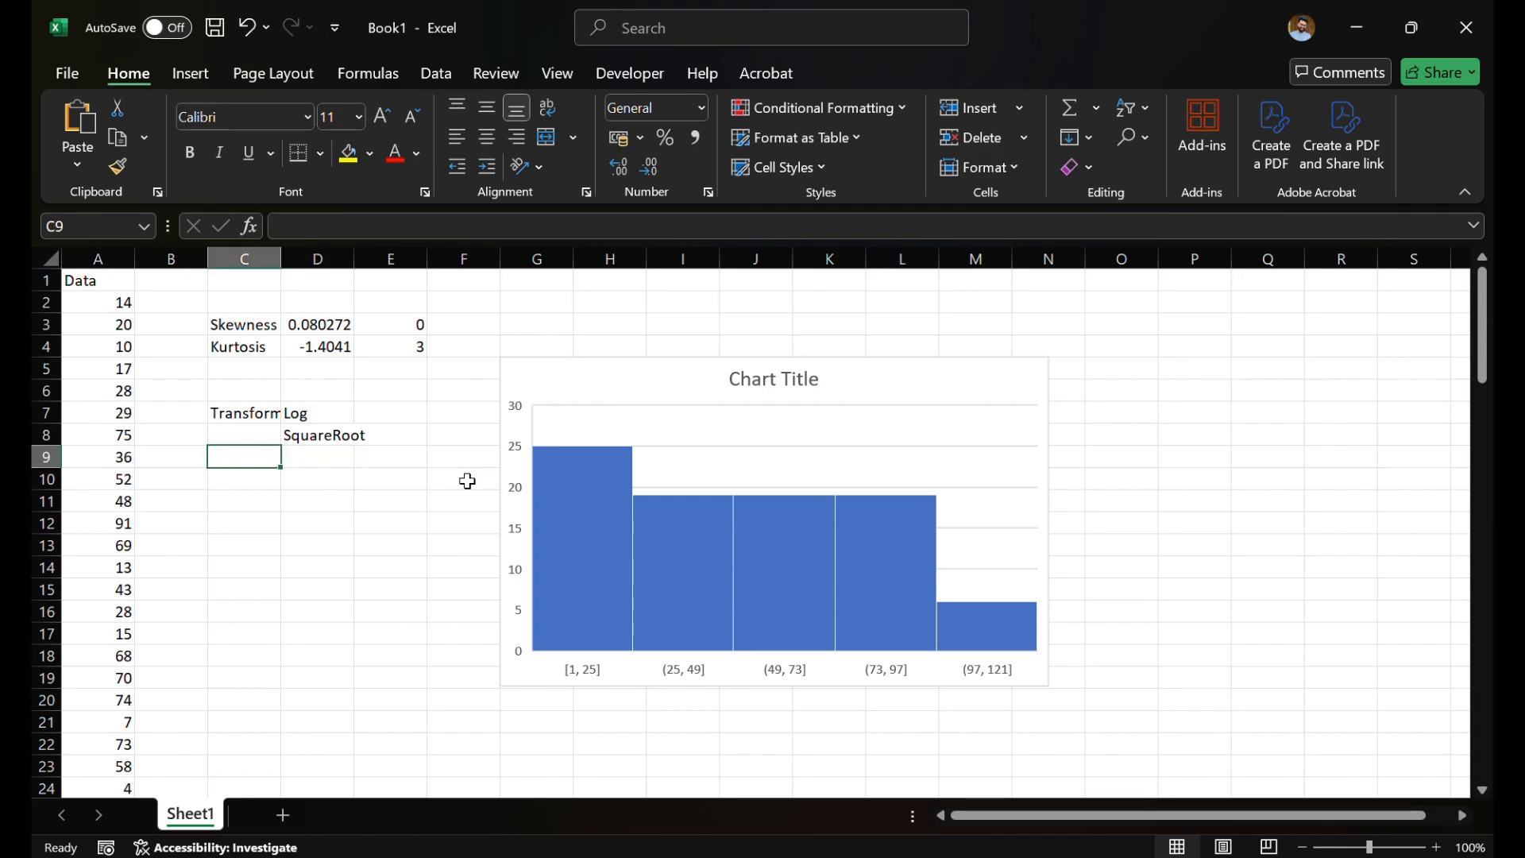
text(No)
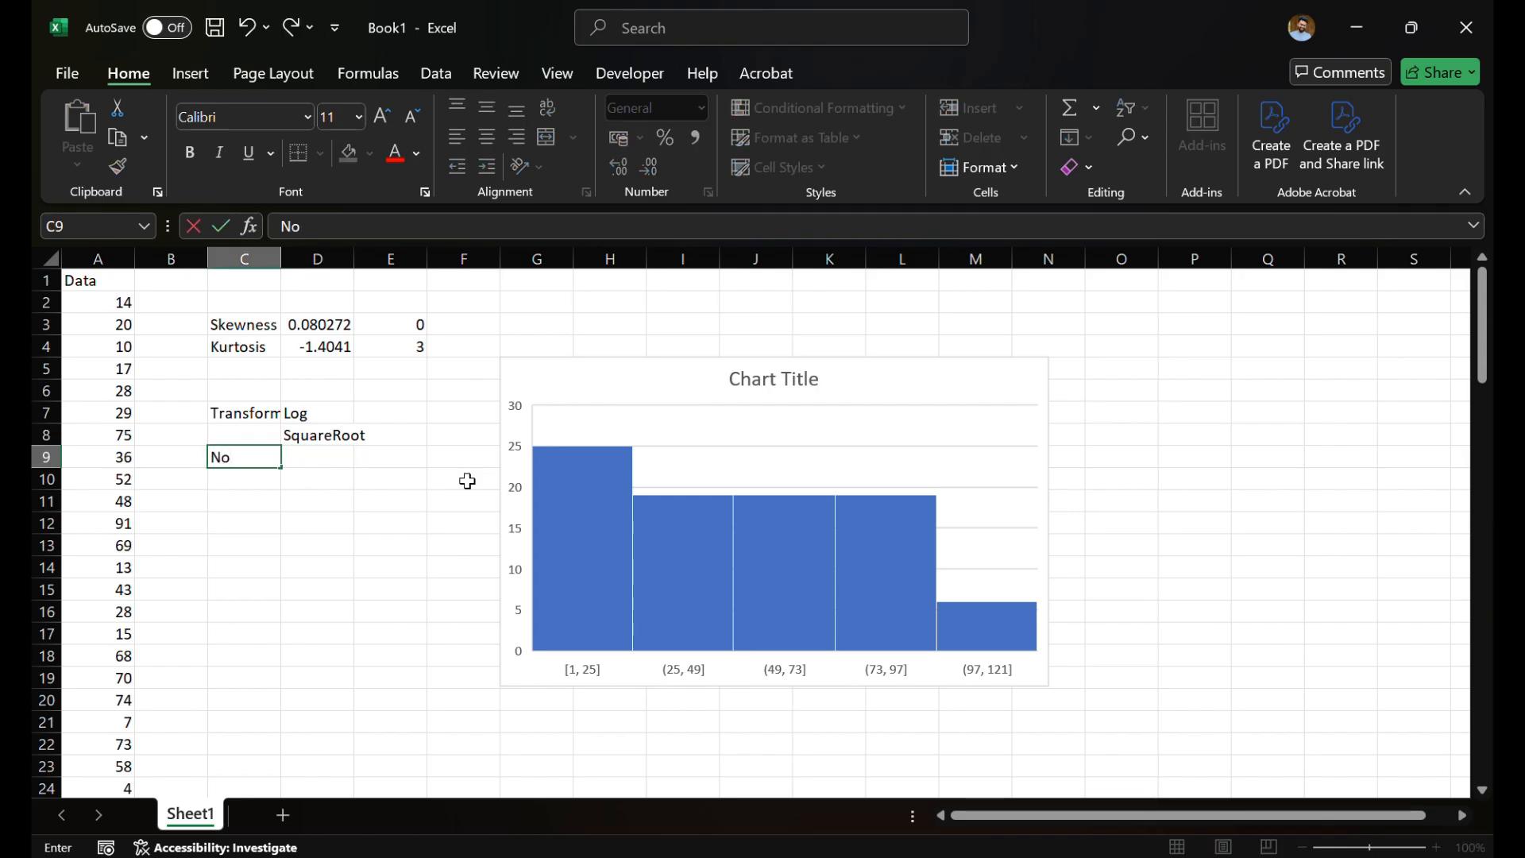
text(n-Parametric)
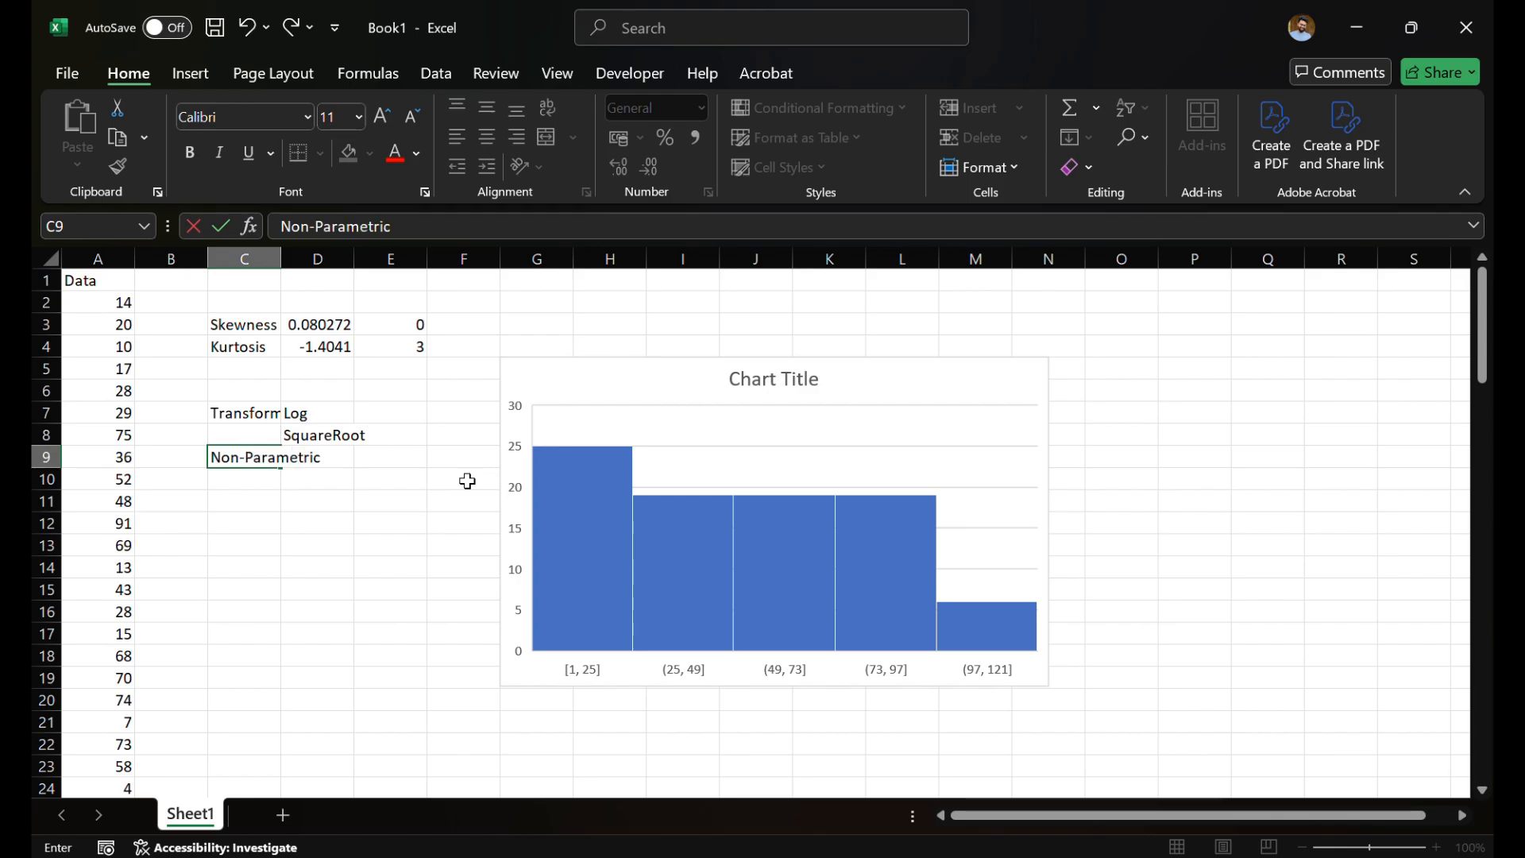
key(Return)
Step: List the non-parametric tests Chi-Square in cell D9 and Mann-Whi U in cell D10
key(Up)
key(Right)
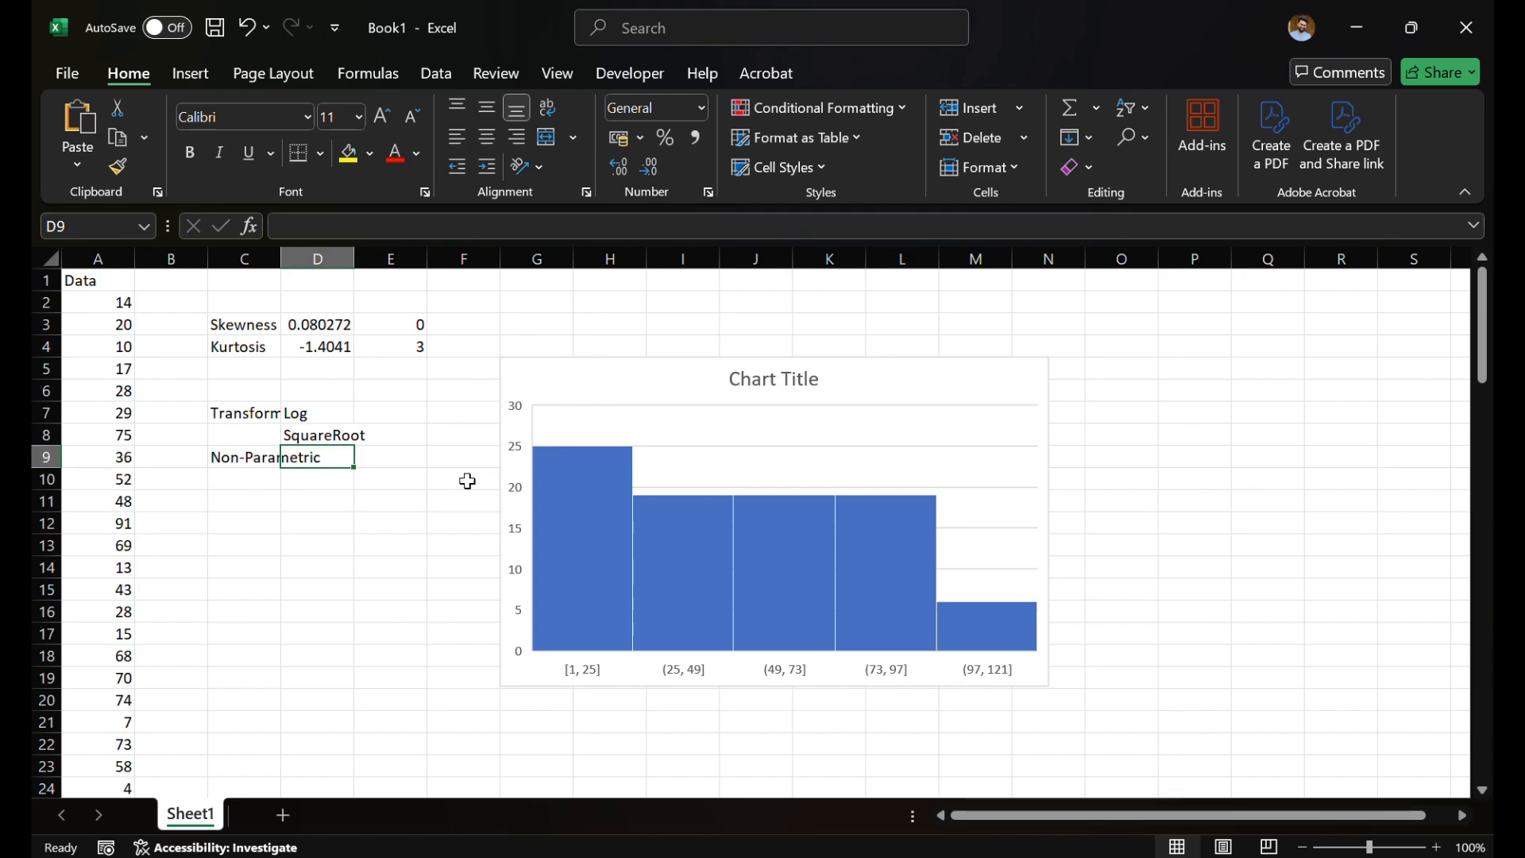
text(Chis)
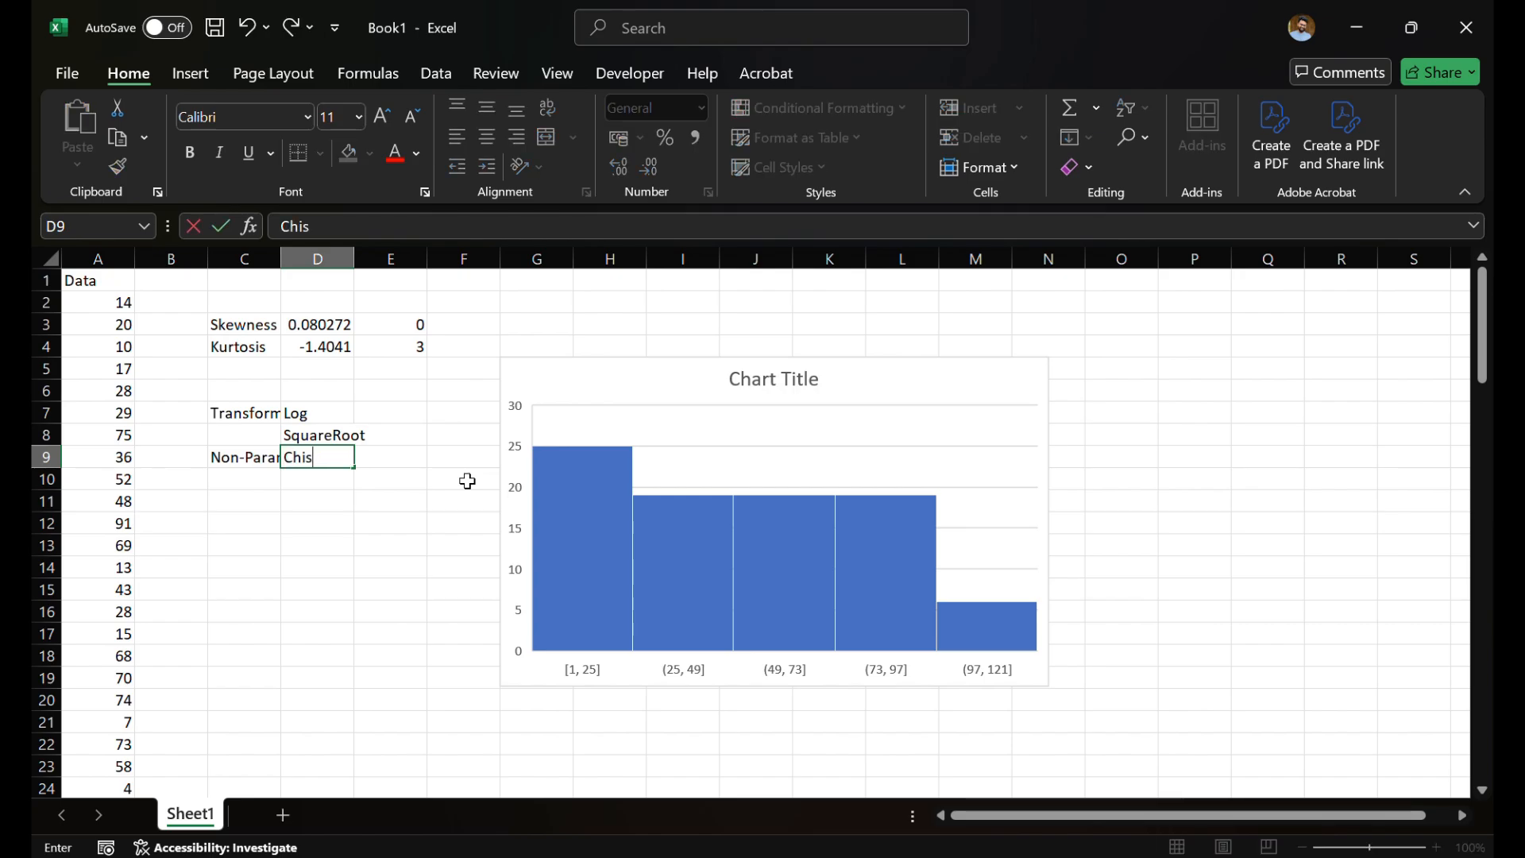
key(BackSpace)
text(-Square)
key(Return)
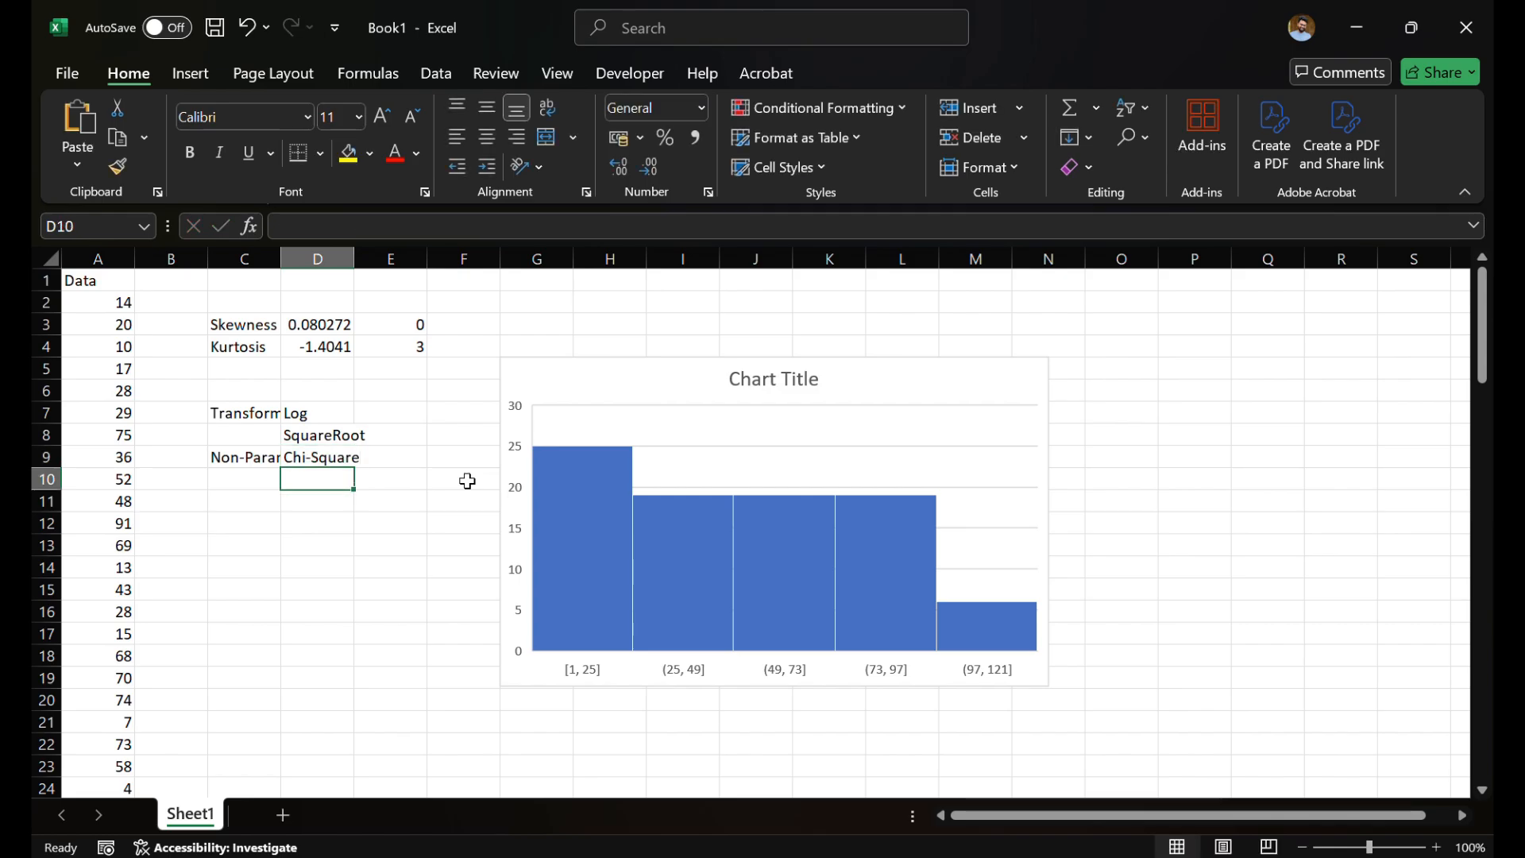
text(Mann-)
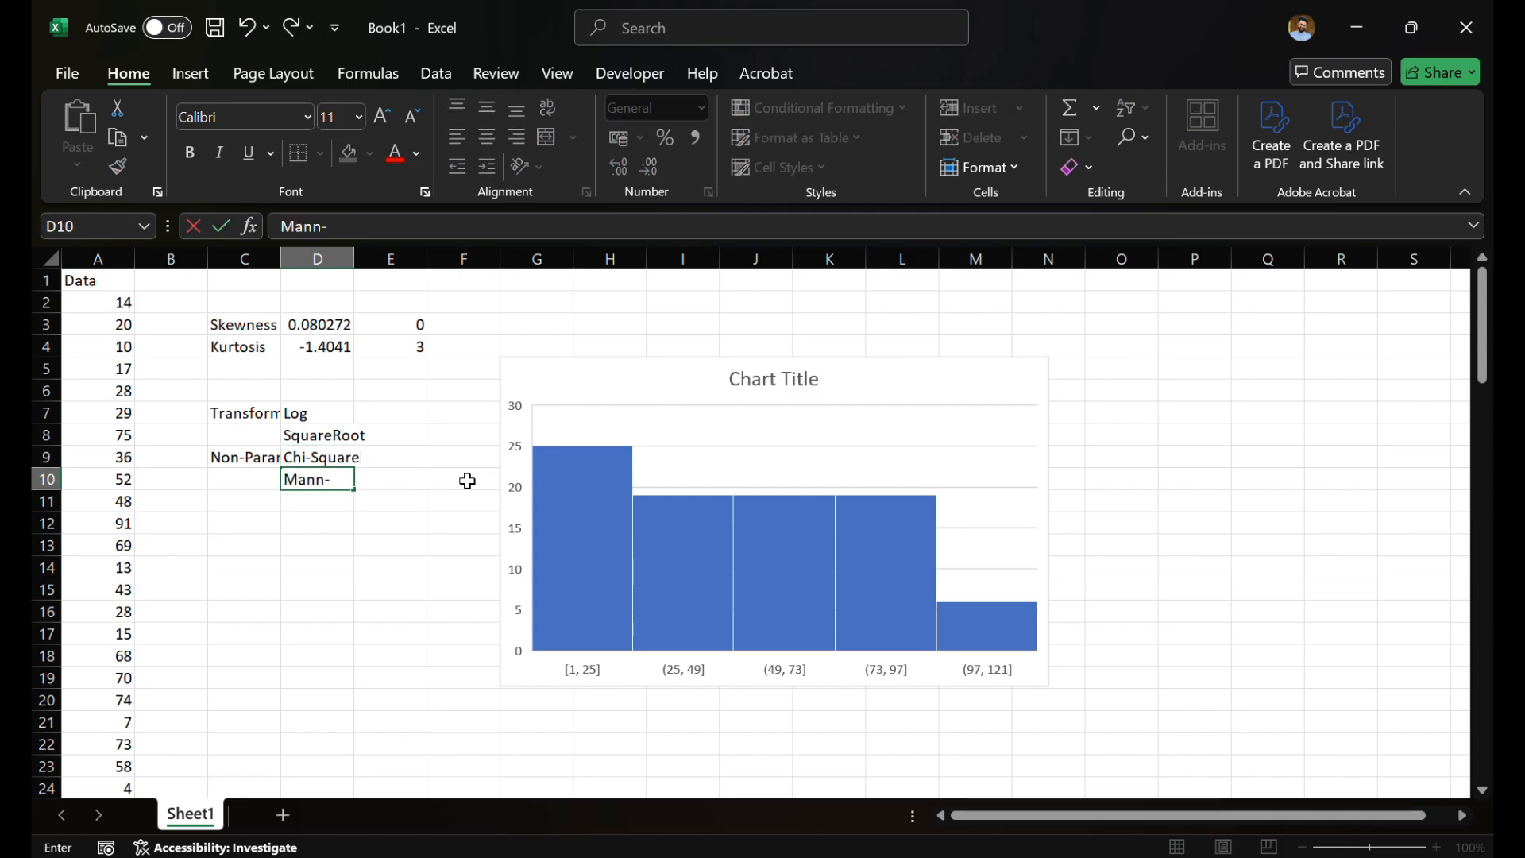
text(Whi U)
key(Return)
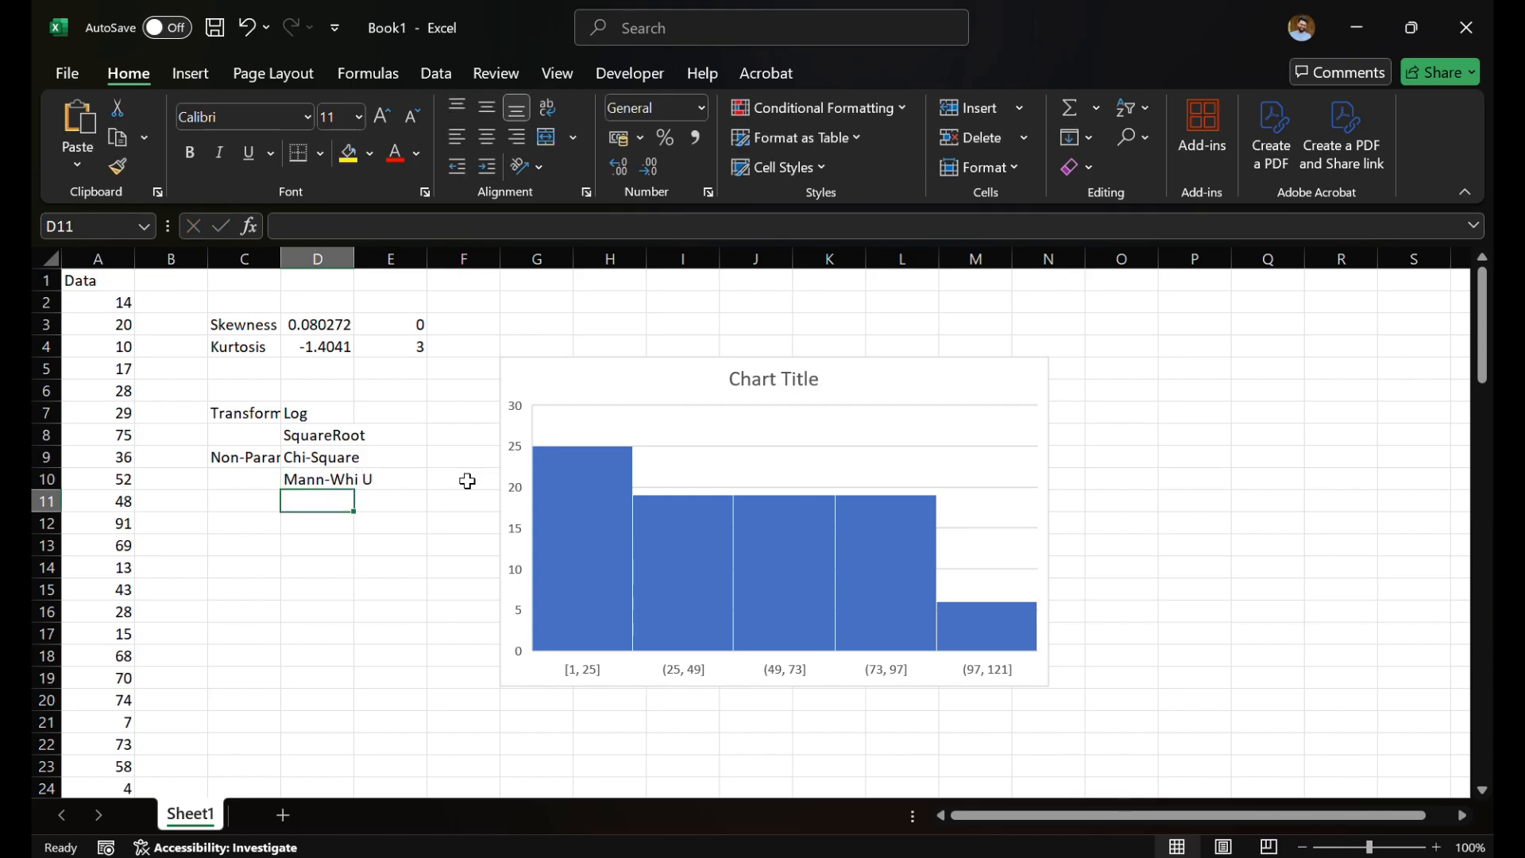